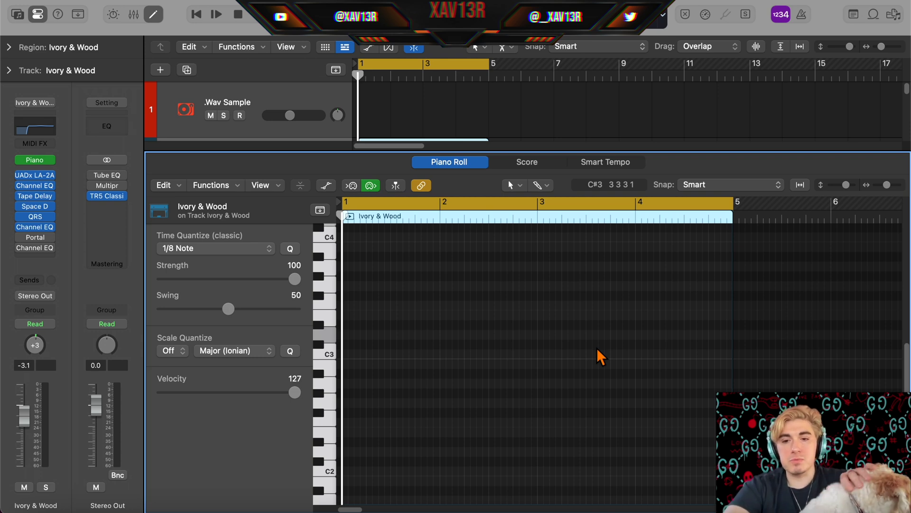
# Draw a seven-note bass line using D3, A#2 and A2 across the four bars of the Ivory & Wood region.
pyautogui.press('z')
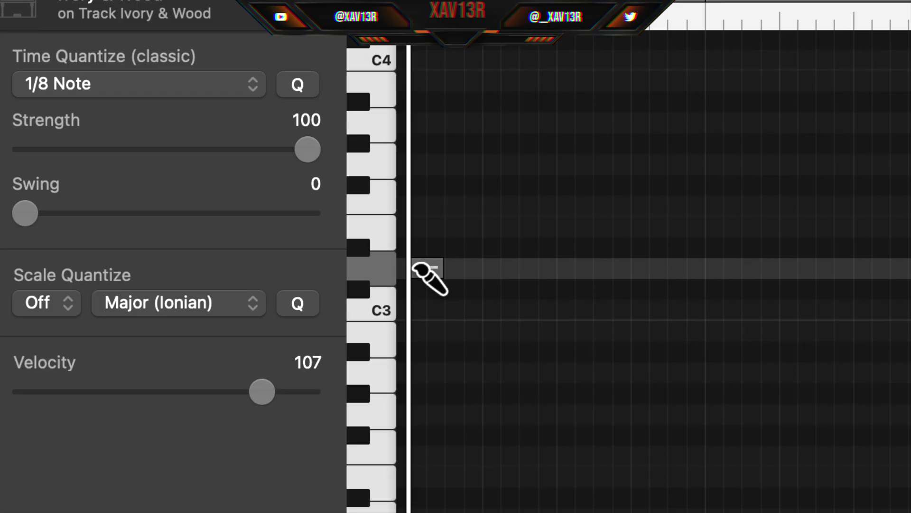
pyautogui.click(347, 334)
pyautogui.click(447, 368)
pyautogui.moveTo(440, 260); pyautogui.dragTo(442, 272)
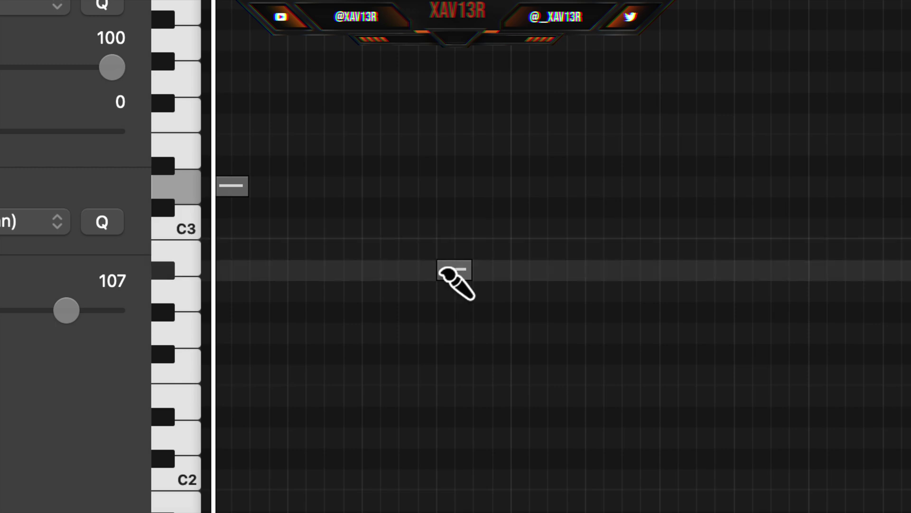
pyautogui.keyDown('super'); pyautogui.click(599, 270); pyautogui.keyUp('super')
pyautogui.keyDown('super'); pyautogui.click(595, 267); pyautogui.keyUp('super')
pyautogui.press('super+a')
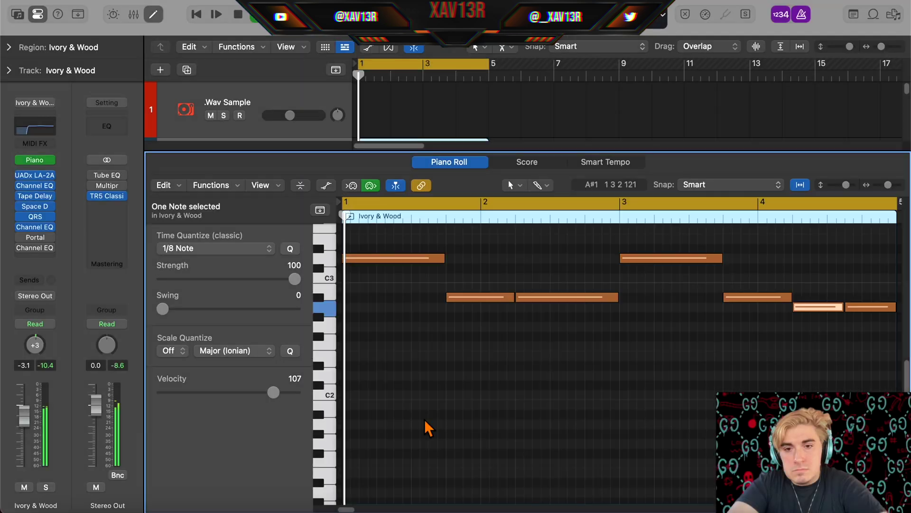
pyautogui.click(424, 427)
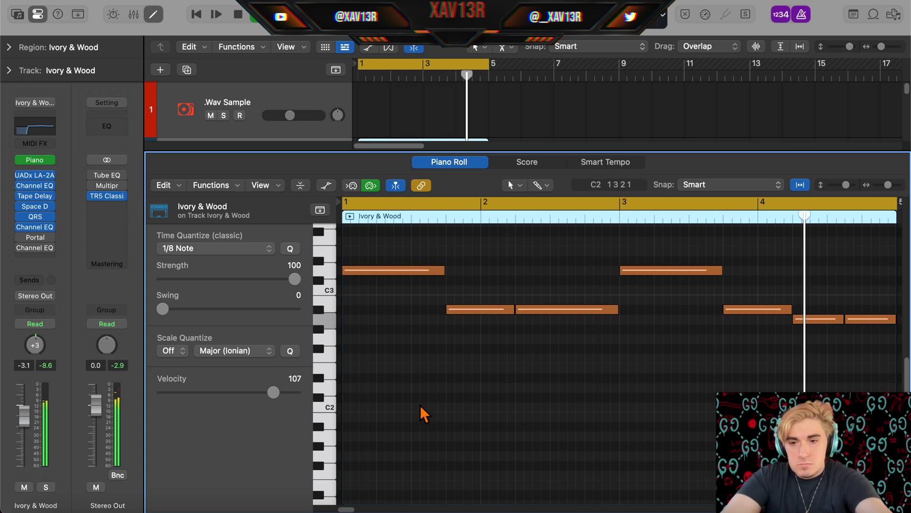
# Select all seven bass notes and duplicate them a fifth higher at velocity 96.
pyautogui.press('super+a')
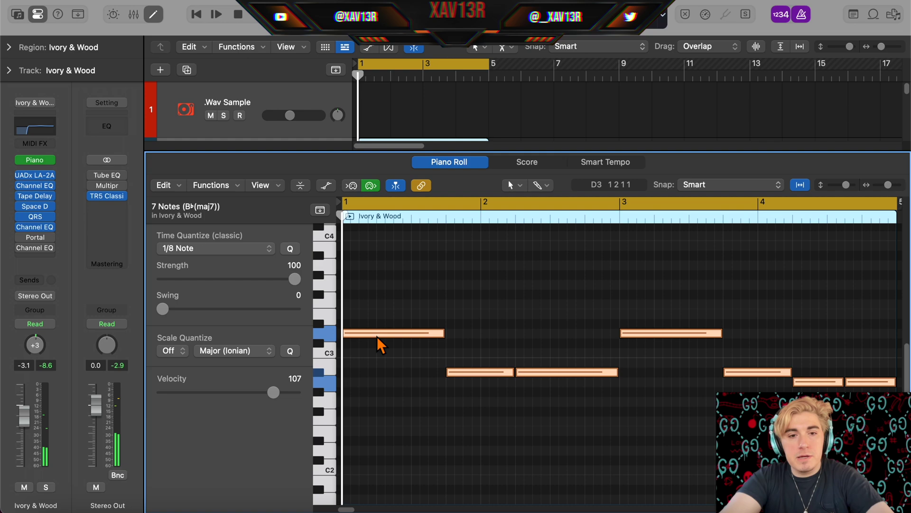
pyautogui.moveTo(378, 336)
pyautogui.moveTo(379, 335); pyautogui.dragTo(384, 337)
pyautogui.hotkey('alt', 'shift', 'Up')
pyautogui.scroll(4, 415, 337)
pyautogui.hotkey('alt', 'Down')
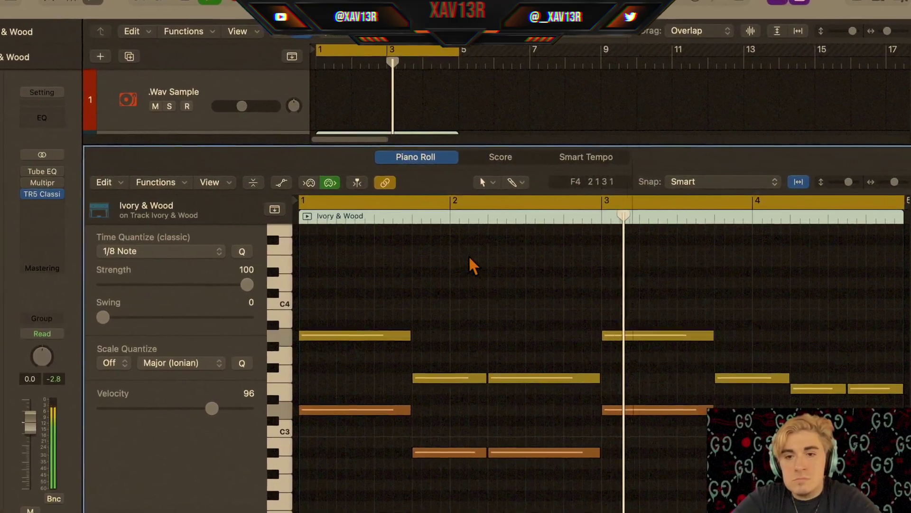
# Draw an upper melody of F, D, F, D and G notes above the chords and lower all notes an octave.
pyautogui.scroll(-3, 468, 254)
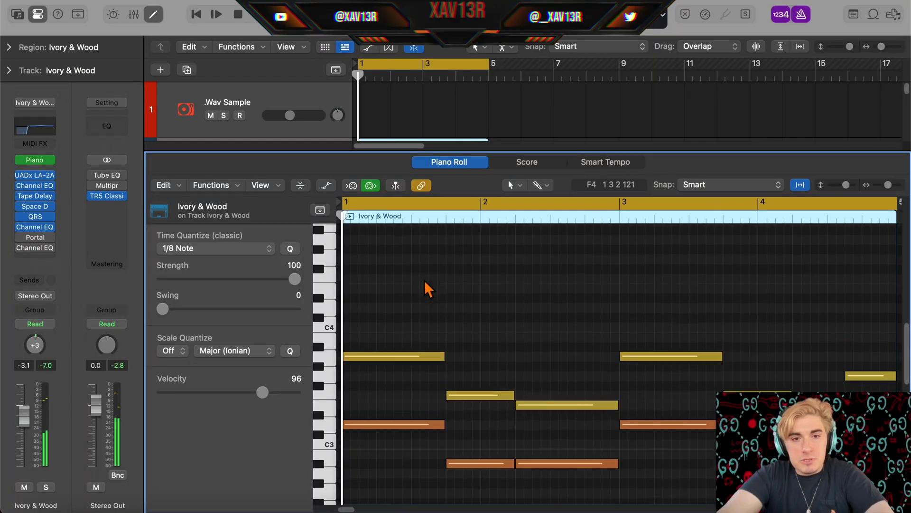
pyautogui.scroll(-1, 397, 288)
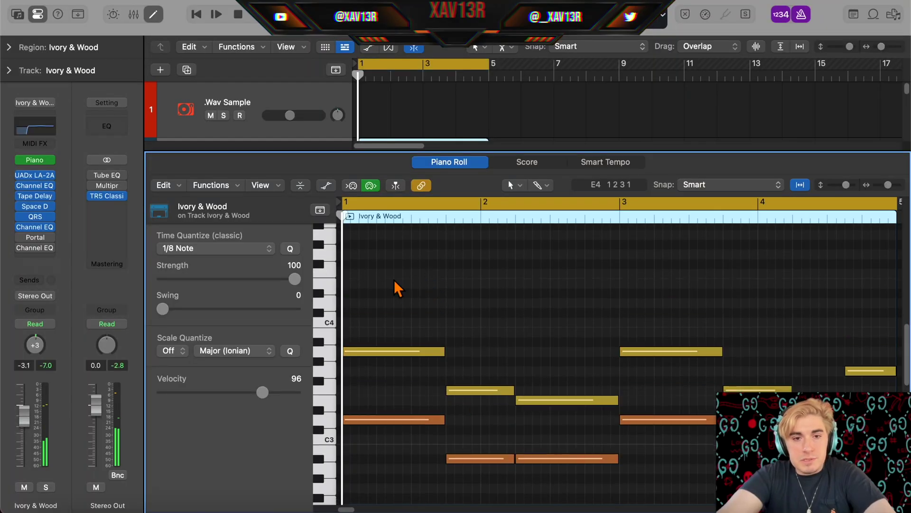
pyautogui.keyDown('super'); pyautogui.click(350, 275); pyautogui.keyUp('super')
pyautogui.moveTo(357, 273)
pyautogui.mouseDown()
pyautogui.moveTo(464, 295)
pyautogui.moveTo(456, 295)
pyautogui.moveTo(566, 303)
pyautogui.mouseUp()
pyautogui.keyDown('super'); pyautogui.click(454, 305); pyautogui.keyUp('super')
pyautogui.keyDown('super'); pyautogui.click(574, 352); pyautogui.keyUp('super')
pyautogui.moveTo(583, 351); pyautogui.dragTo(618, 350)
pyautogui.scroll(-1, 584, 359)
pyautogui.click(583, 360)
pyautogui.press('space')
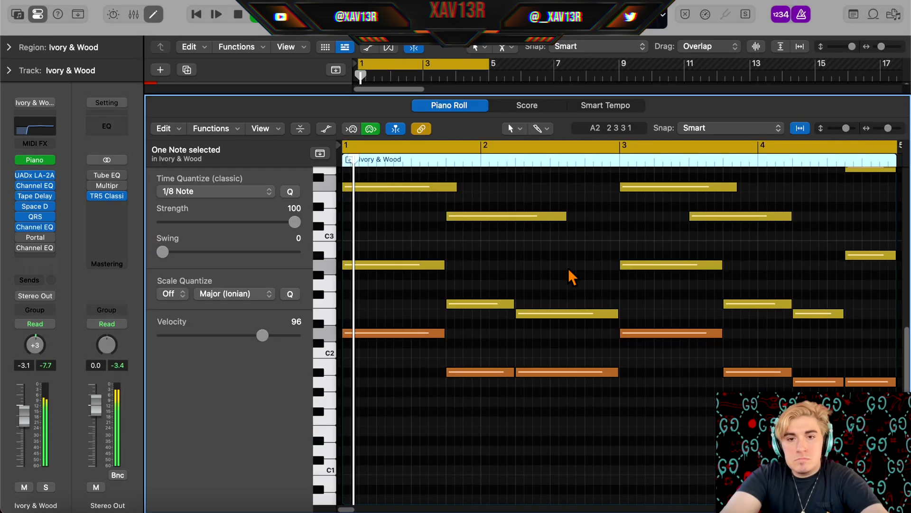
pyautogui.scroll(-1, 570, 279)
pyautogui.scroll(3, 571, 279)
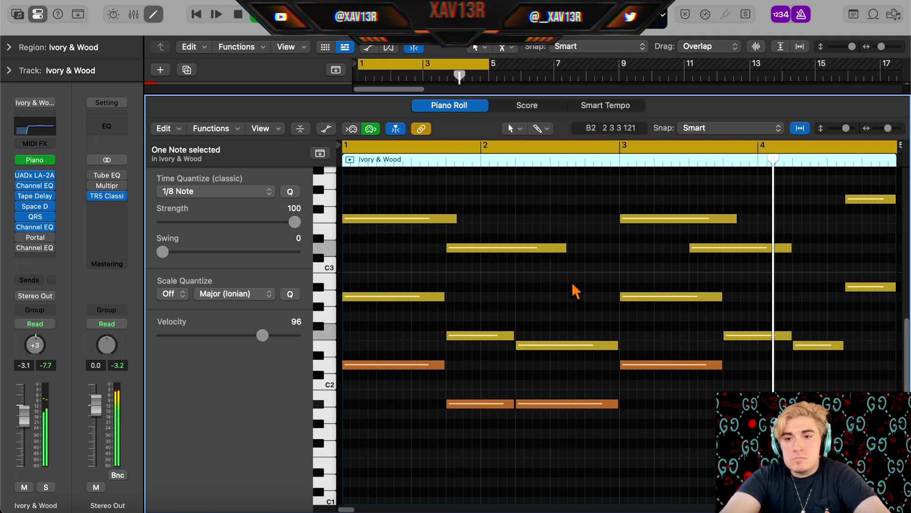
pyautogui.press('space')
# Select all the notes and vary their velocities with a MIDI Transform function.
pyautogui.press('super+a')
pyautogui.click(232, 129)
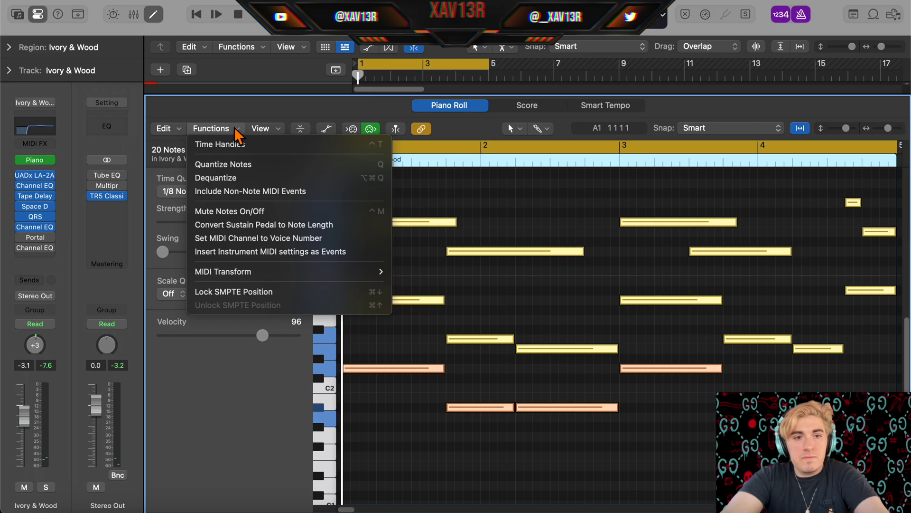
pyautogui.moveTo(332, 271)
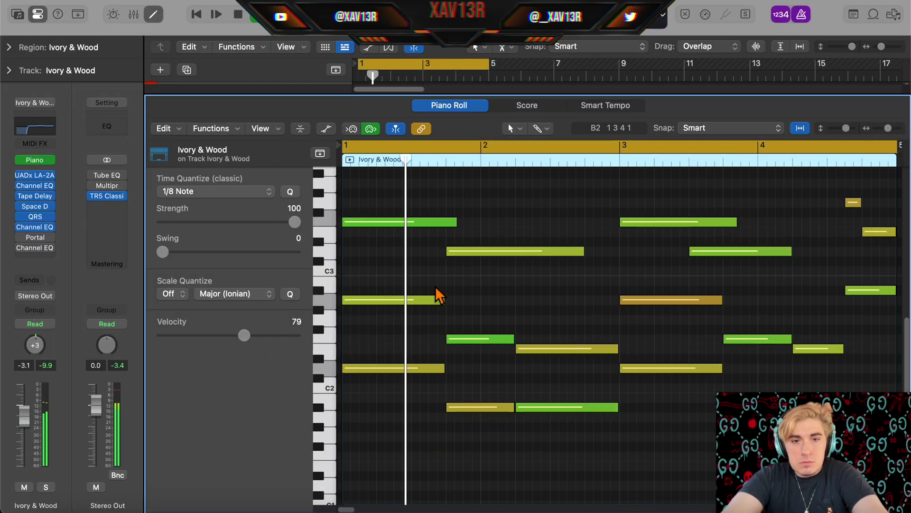
pyautogui.scroll(-3, 436, 351)
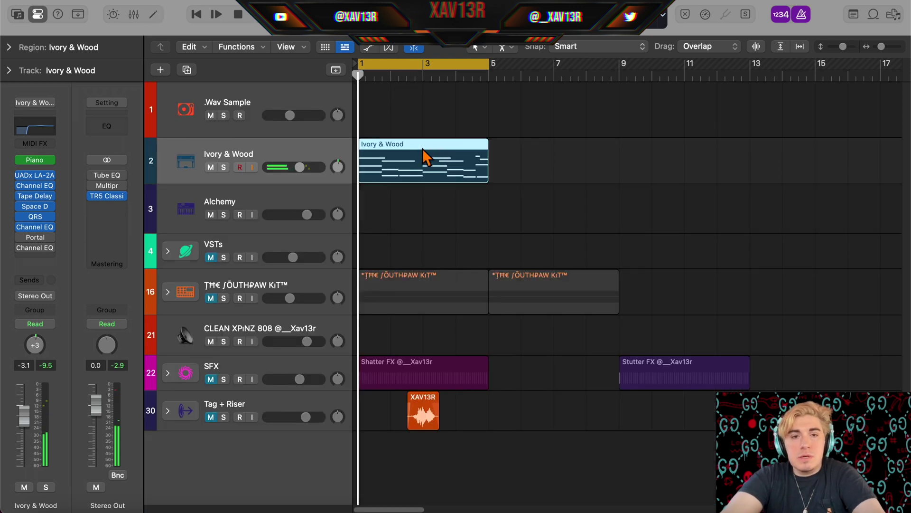
# Repeat the Ivory & Wood region once, join both copies into one eight-bar region and cycle over it.
pyautogui.press('super+r')
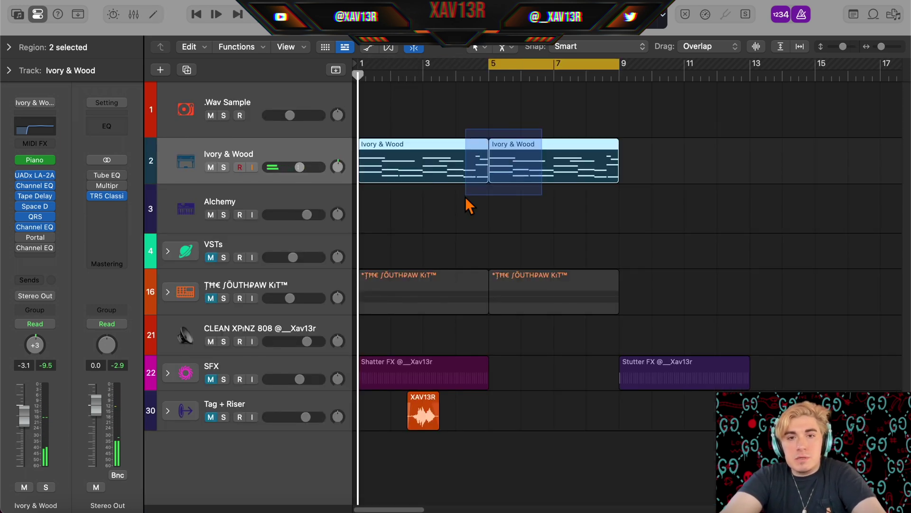
pyautogui.moveTo(470, 191); pyautogui.dragTo(462, 196)
pyautogui.press('u')
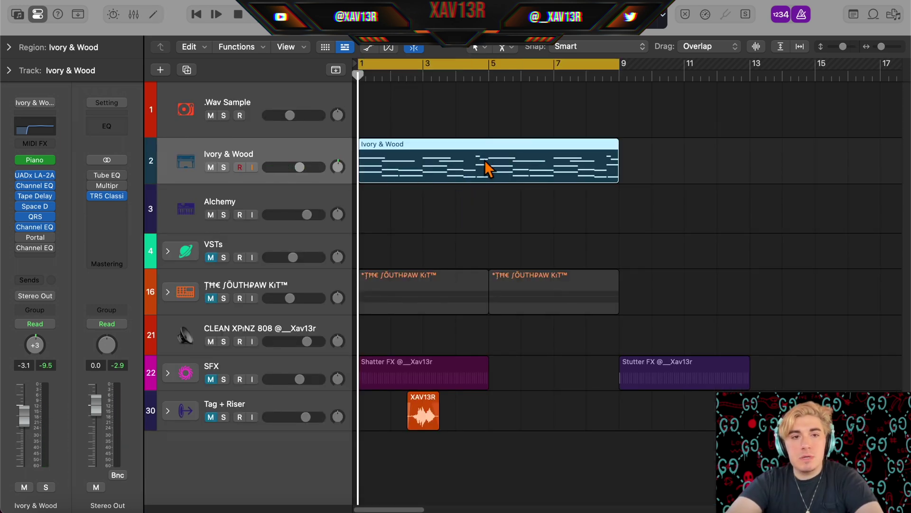
# Expand the VSTs stack and bring the Analog Lab V track below Ivory & Wood, holding the eight-bar chord region.
pyautogui.click(167, 250)
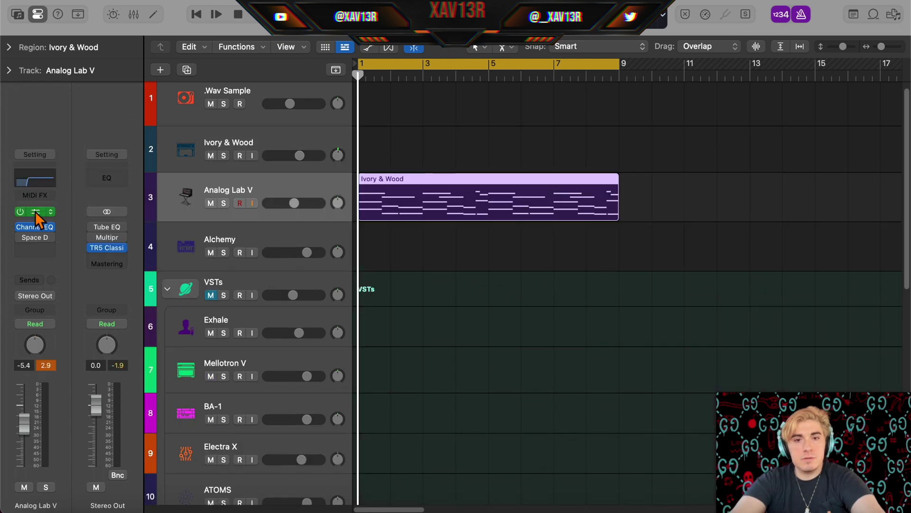
pyautogui.doubleClick(589, 185)
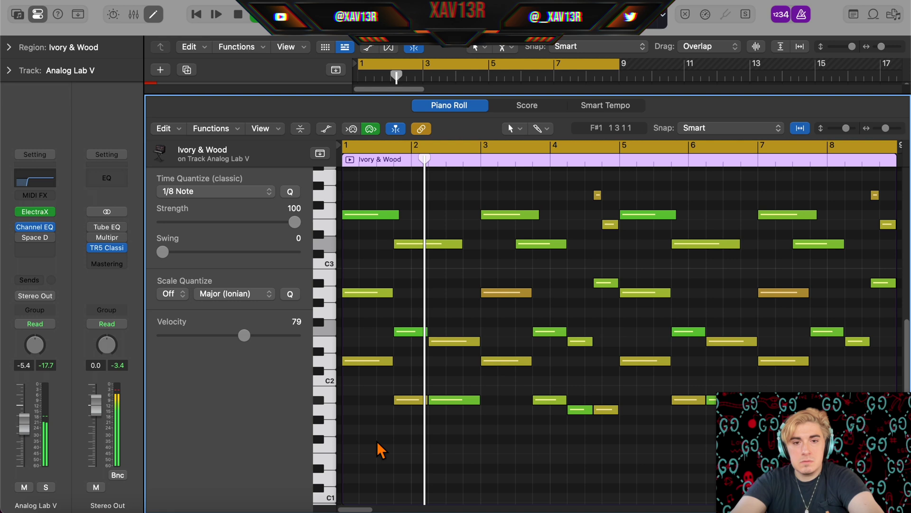
pyautogui.press('e')
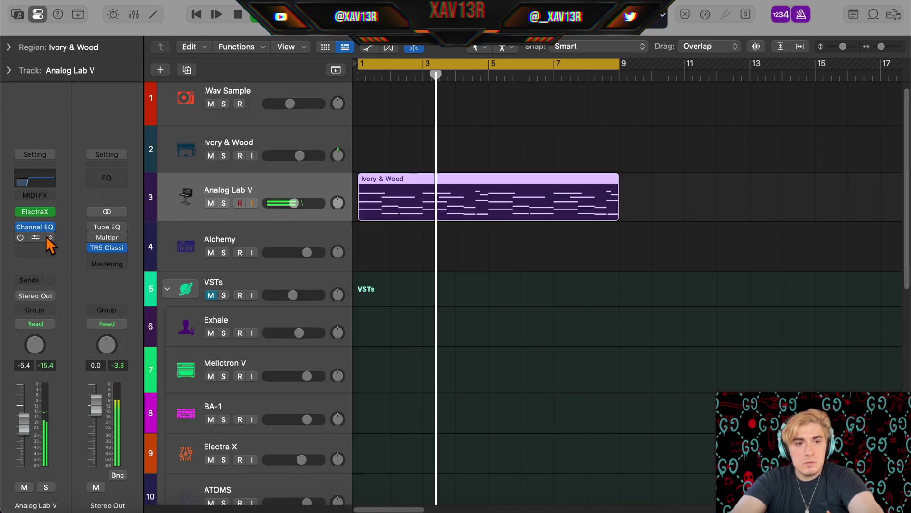
# Search for "qua" to replace the Space D effect on the Analog Lab V track.
pyautogui.click(51, 237)
pyautogui.write('qua')
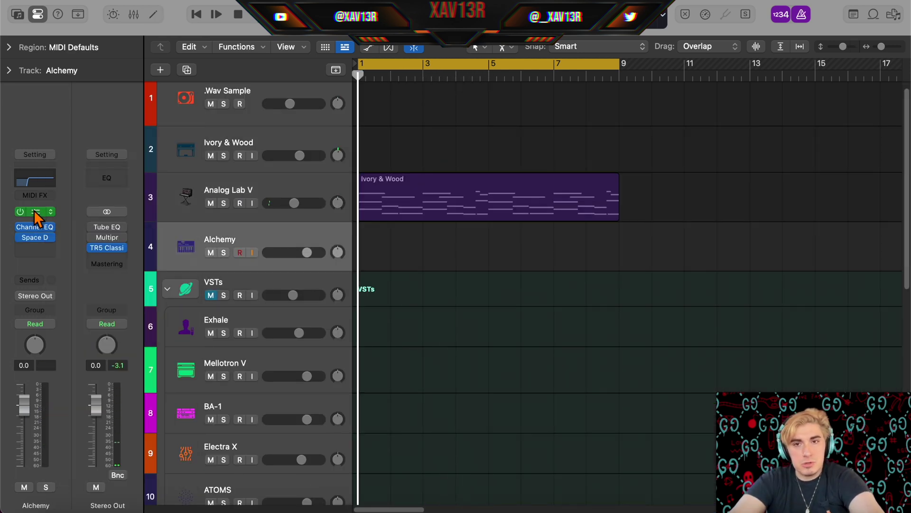
# Review the Alchemy lead preset, and draw an A3, G3, A3 phrase in bar 1 of a new Alchemy region.
pyautogui.click(35, 212)
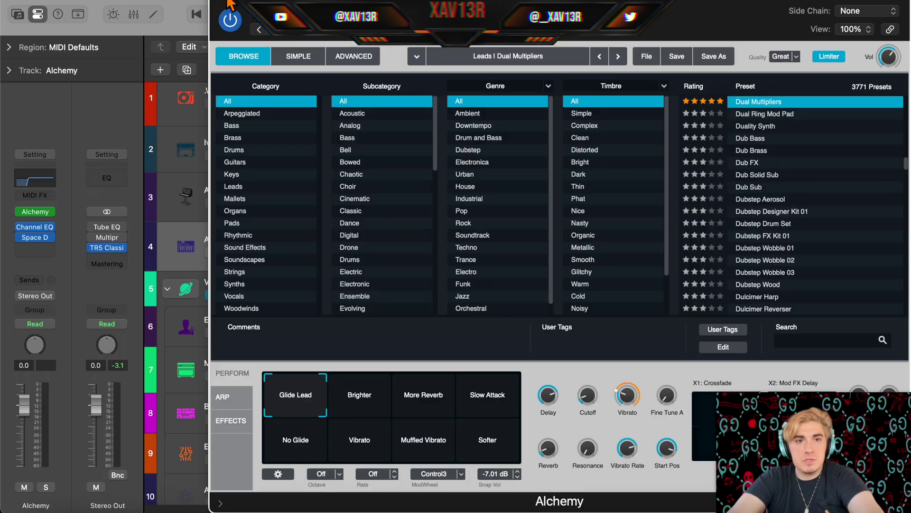
pyautogui.click(219, 4)
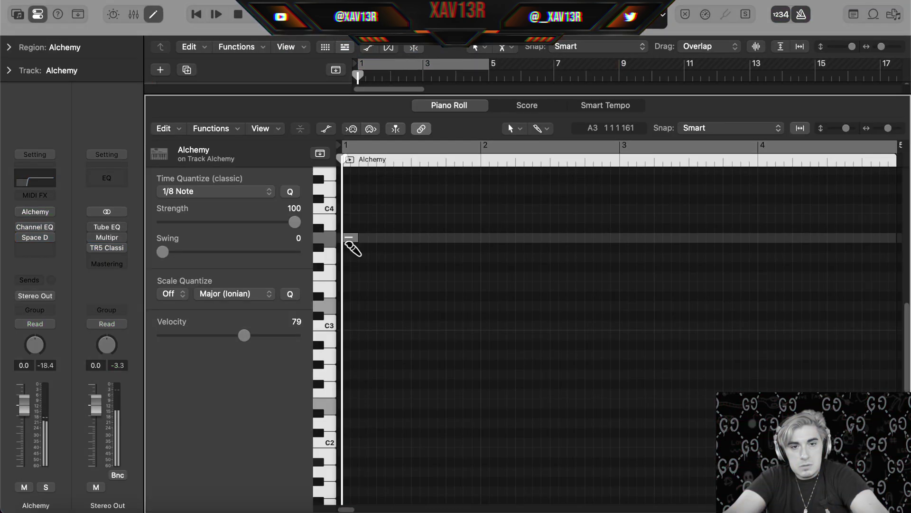
pyautogui.moveTo(348, 239); pyautogui.dragTo(480, 238)
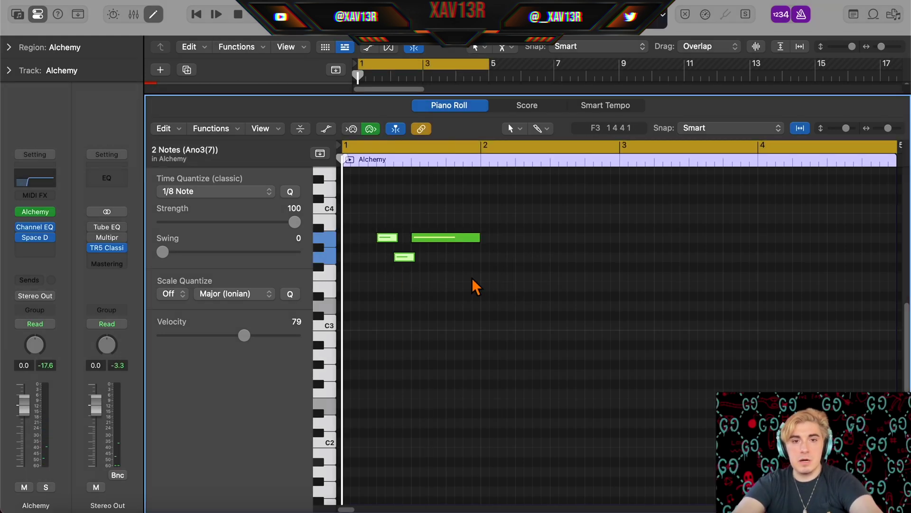
pyautogui.click(522, 261)
pyautogui.press('space')
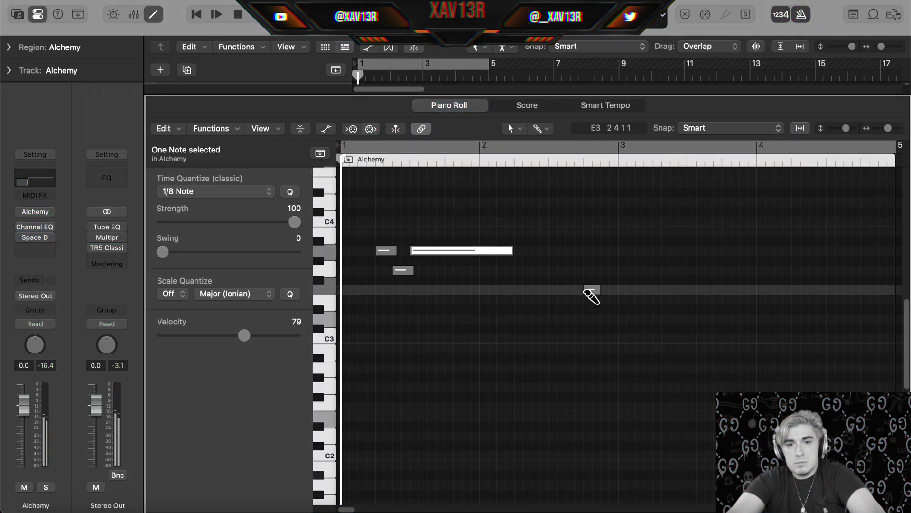
# Draw D3, F3 and E3 notes in bar 2 of the Alchemy region, extending E3 to the end of the bar.
pyautogui.click(589, 282)
pyautogui.moveTo(587, 282); pyautogui.dragTo(569, 282)
pyautogui.click(522, 311)
pyautogui.moveTo(575, 292); pyautogui.dragTo(594, 295)
pyautogui.press('space')
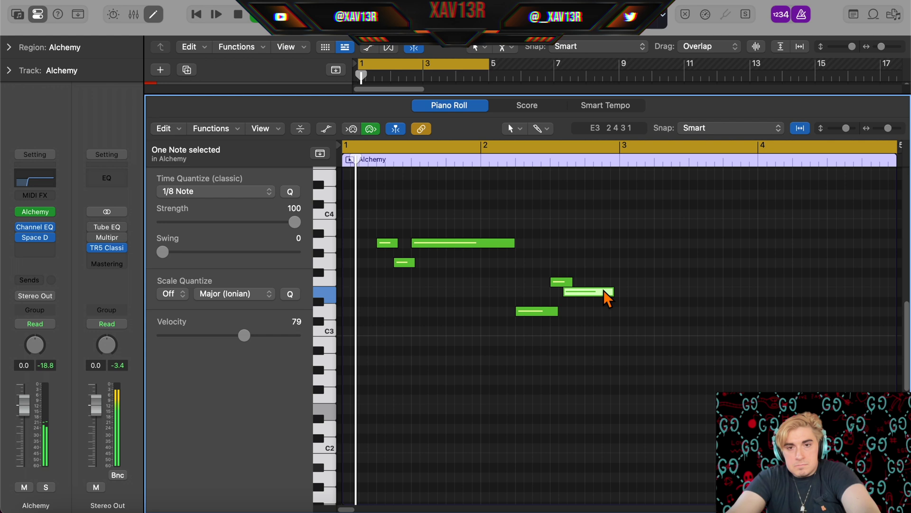
pyautogui.moveTo(606, 292); pyautogui.dragTo(611, 293)
pyautogui.click(687, 283)
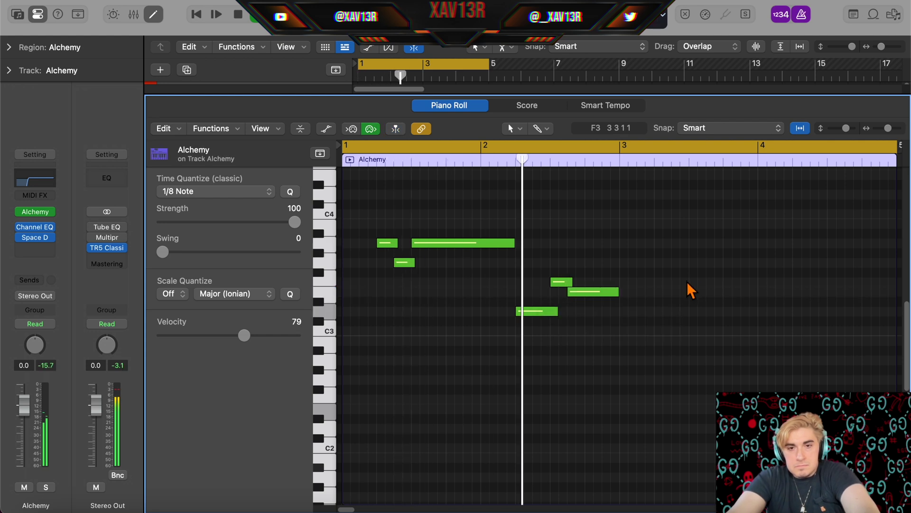
pyautogui.press('space')
# Repeat the two-bar Alchemy phrase into bars 3 and 4.
pyautogui.press('super+a')
pyautogui.press('super+r')
pyautogui.hscroll(2, 615, 331)
# Vary the ending in bar 4 by adding a G3 note between F3 and a shortened final E3.
pyautogui.click(777, 281)
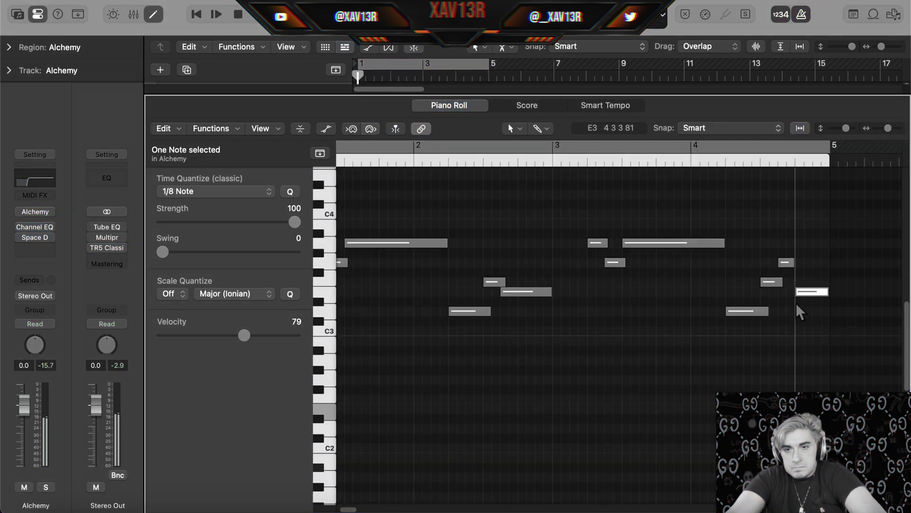
pyautogui.moveTo(794, 303); pyautogui.dragTo(772, 260)
pyautogui.moveTo(781, 282); pyautogui.dragTo(789, 293)
pyautogui.click(689, 351)
pyautogui.hscroll(-2, 689, 350)
pyautogui.press('space')
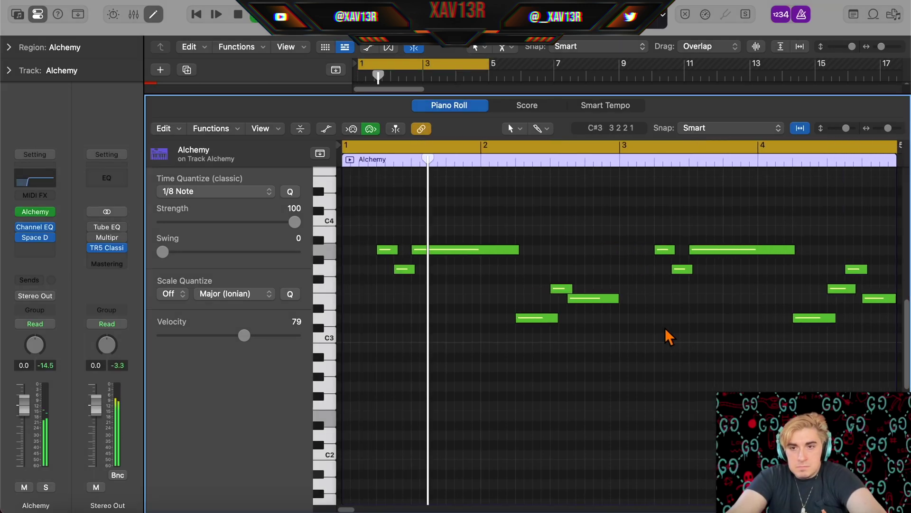
# Repeat the Alchemy region once and join both copies into one eight-bar region.
pyautogui.press('p')
pyautogui.press('super+r')
pyautogui.click(350, 260)
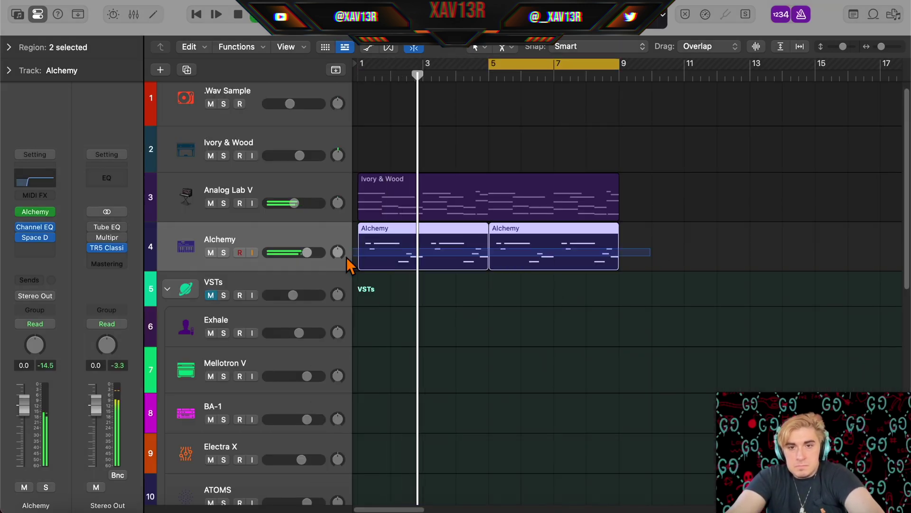
pyautogui.press('super+j')
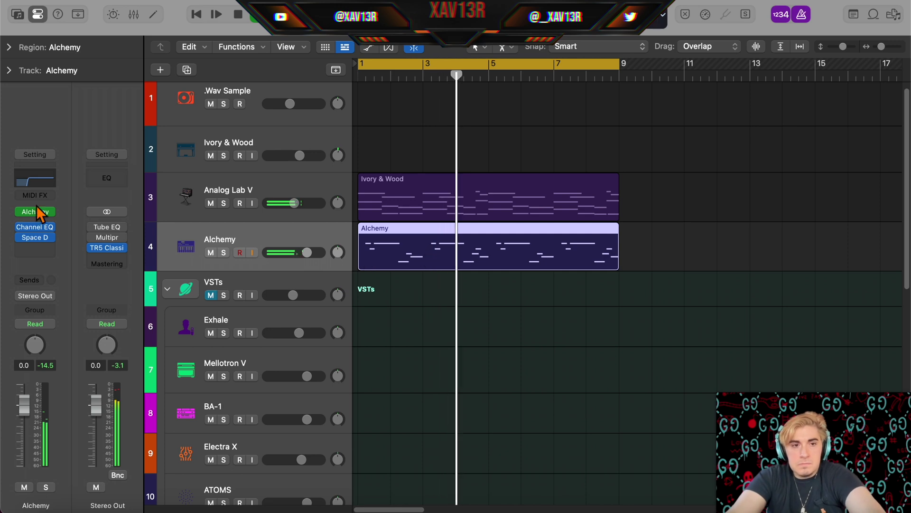
# Enable the high cut in Alchemy's Channel EQ, sweep it down to about 2 kHz and adjust a mid band.
pyautogui.click(30, 232)
pyautogui.click(29, 228)
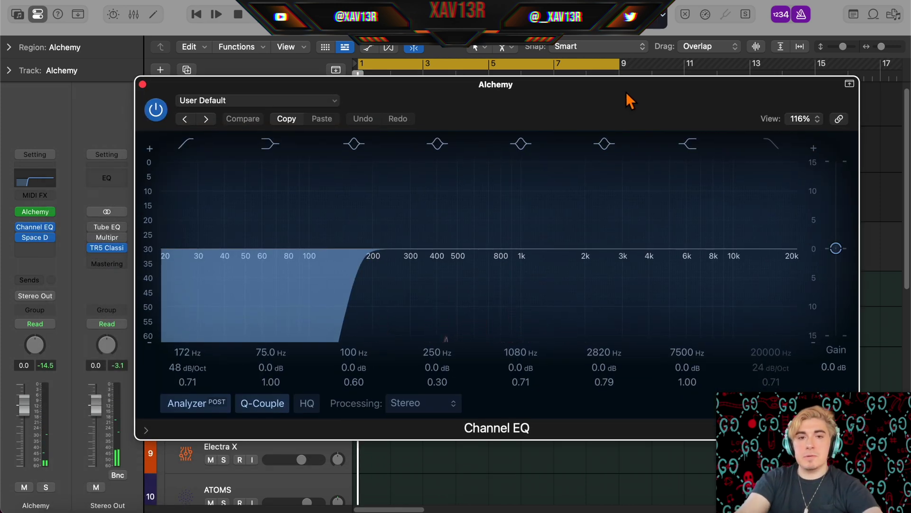
pyautogui.click(774, 146)
pyautogui.moveTo(789, 251); pyautogui.dragTo(583, 289)
pyautogui.moveTo(415, 249); pyautogui.dragTo(538, 204)
pyautogui.moveTo(591, 269); pyautogui.dragTo(601, 284)
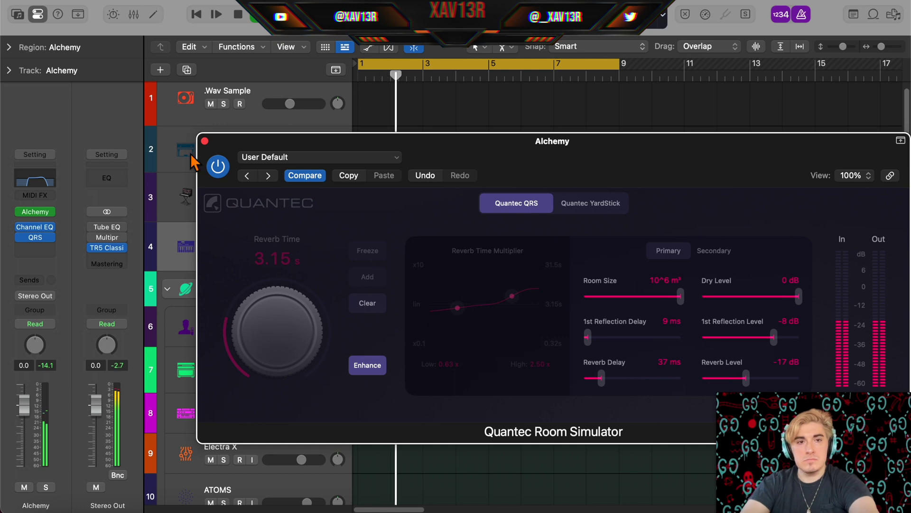
# Close the Quantec Room Simulator and bounce the Alchemy region in place as audio.
pyautogui.click(205, 140)
pyautogui.press('space')
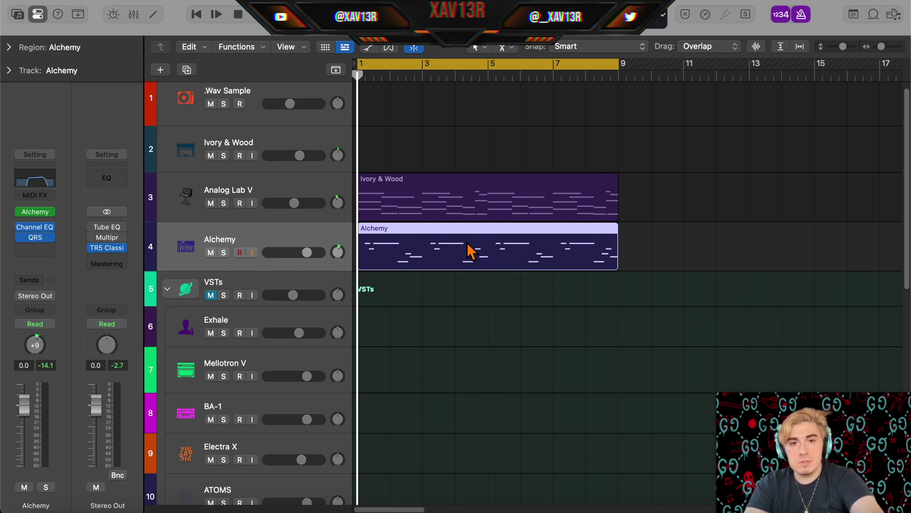
pyautogui.hotkey('ctrl', 'b')
pyautogui.press('Return')
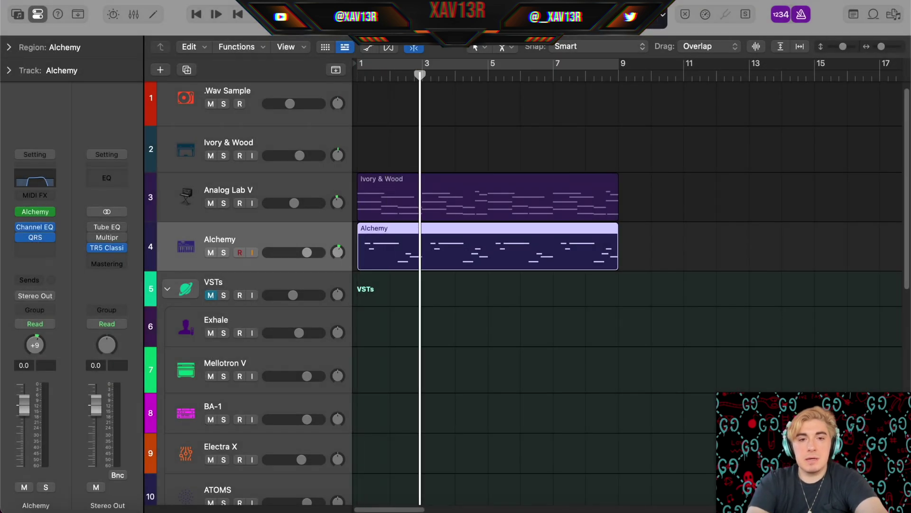
# Reverse the bounced Alchemy_bip audio region and play it back.
pyautogui.click(17, 48)
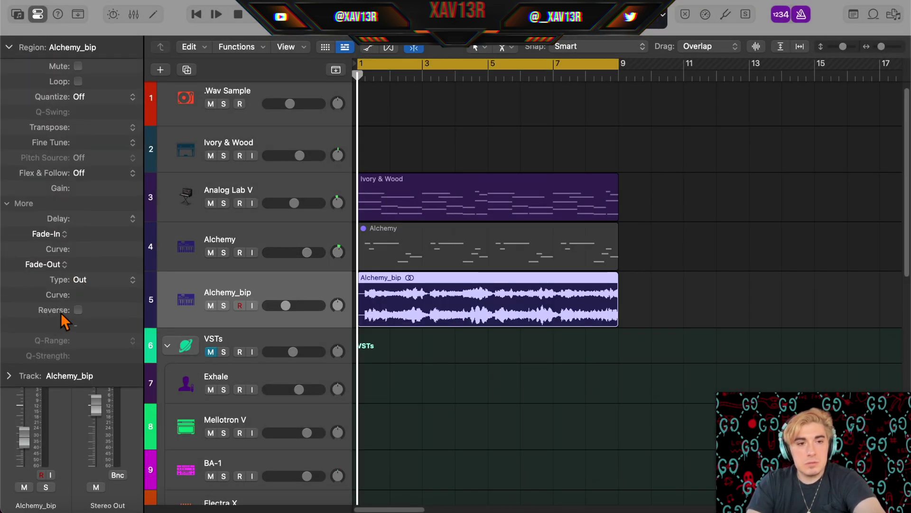
pyautogui.click(78, 309)
pyautogui.press('space')
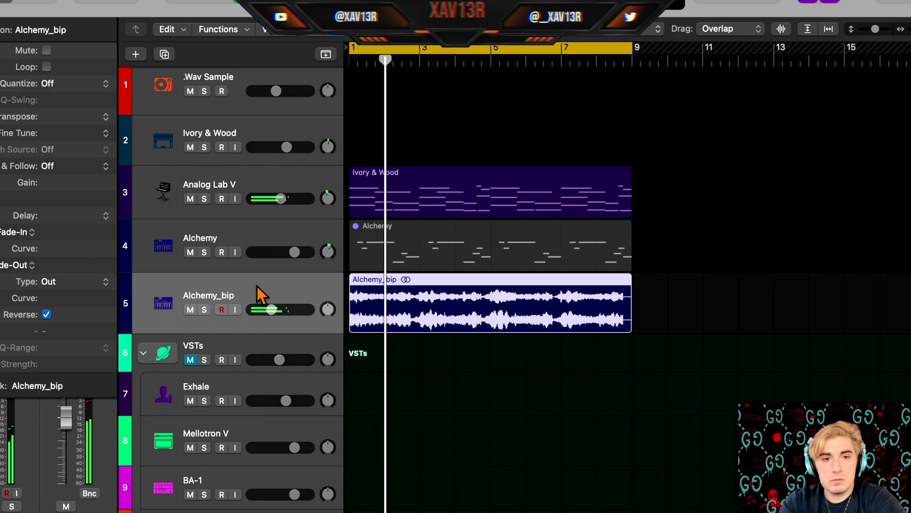
# Lower the Alchemy_bip track volume and chop the reversed audio between bars 3 and 5, with short slices near its end.
pyautogui.moveTo(271, 310); pyautogui.dragTo(258, 311)
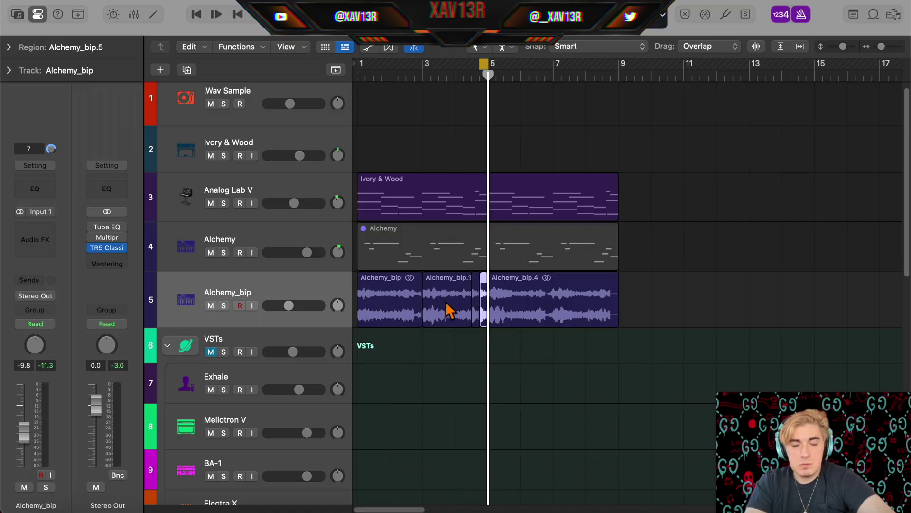
pyautogui.click(446, 311)
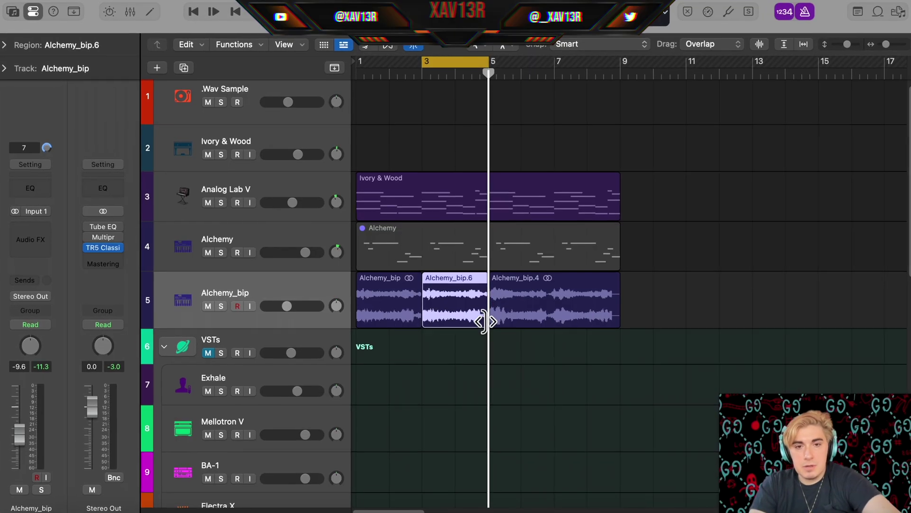
pyautogui.moveTo(485, 323)
pyautogui.mouseDown()
pyautogui.moveTo(458, 326)
pyautogui.moveTo(471, 333)
pyautogui.mouseUp()
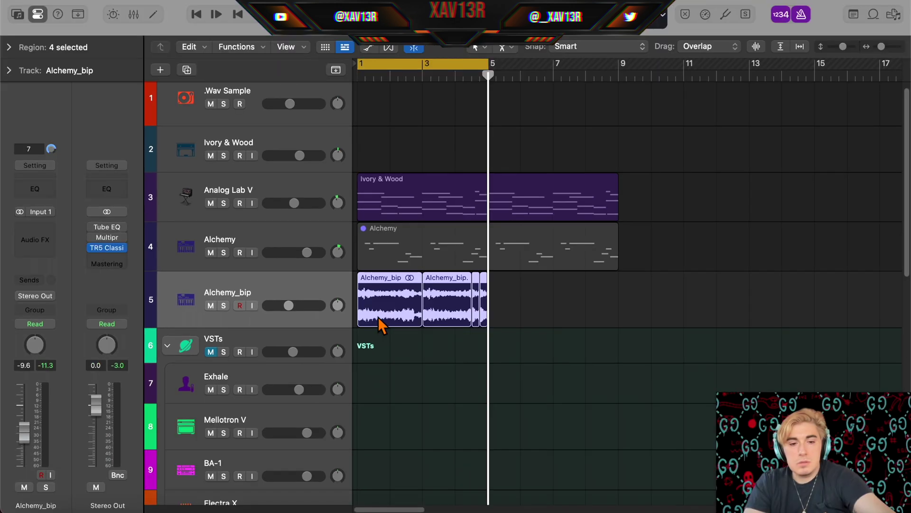
# Repeat the four chopped Alchemy_bip regions once and set the Baby Comeback delay to a dotted 1/4 time with ping-pong on.
pyautogui.press('super+r')
pyautogui.moveTo(639, 311); pyautogui.dragTo(506, 287)
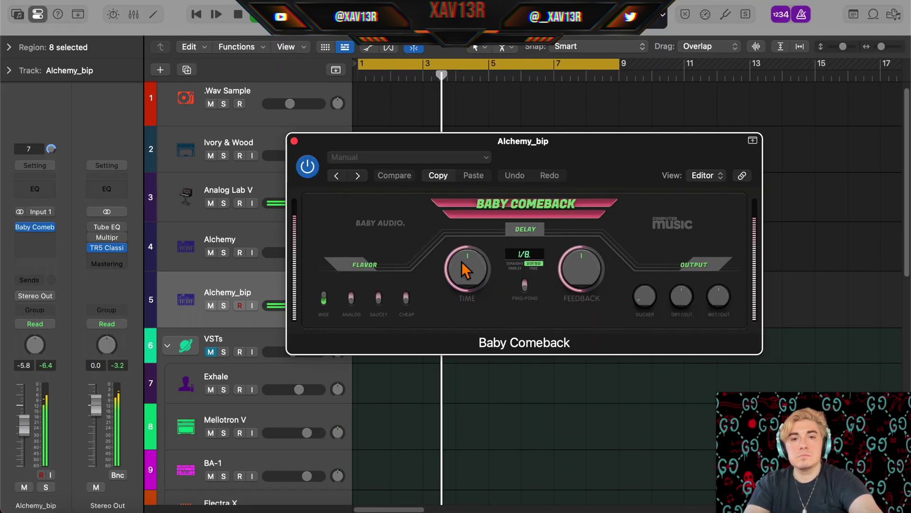
pyautogui.moveTo(465, 271); pyautogui.dragTo(521, 286)
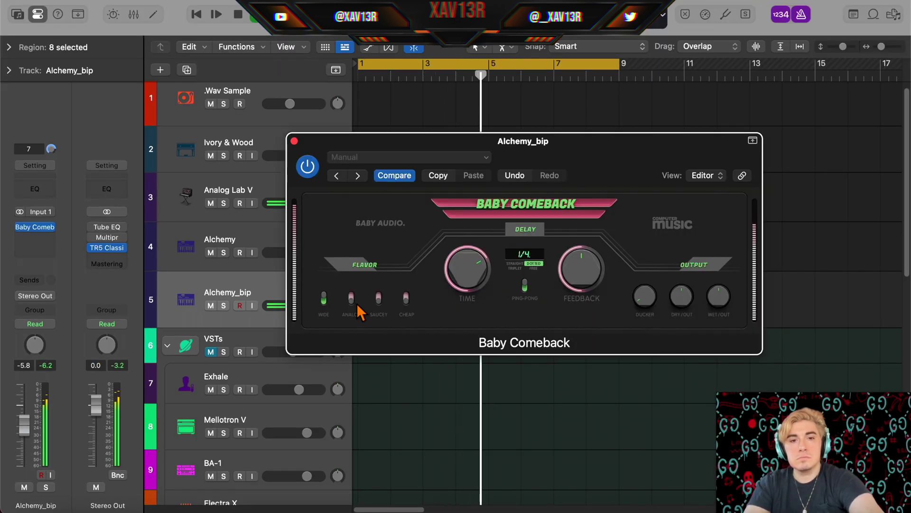
pyautogui.click(294, 141)
pyautogui.moveTo(295, 305); pyautogui.dragTo(291, 305)
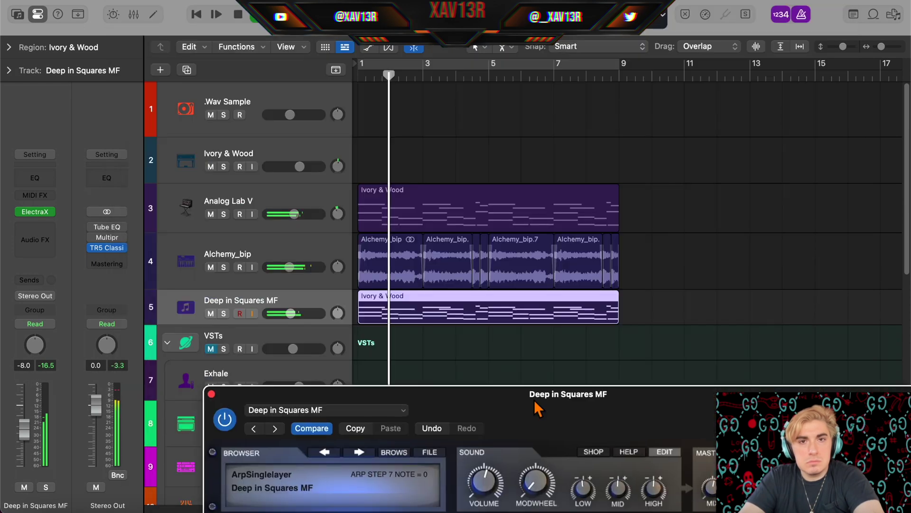
# Set the Channel EQ low cut on Deep in Squares MF to 180 Hz at 48 dB/Oct and close the plug-in.
pyautogui.moveTo(539, 407); pyautogui.dragTo(425, 196)
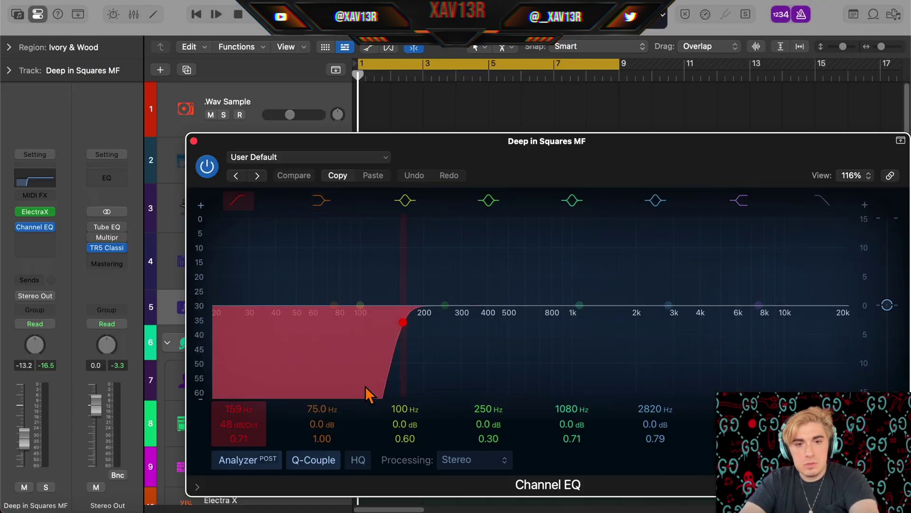
pyautogui.moveTo(366, 386); pyautogui.dragTo(376, 391)
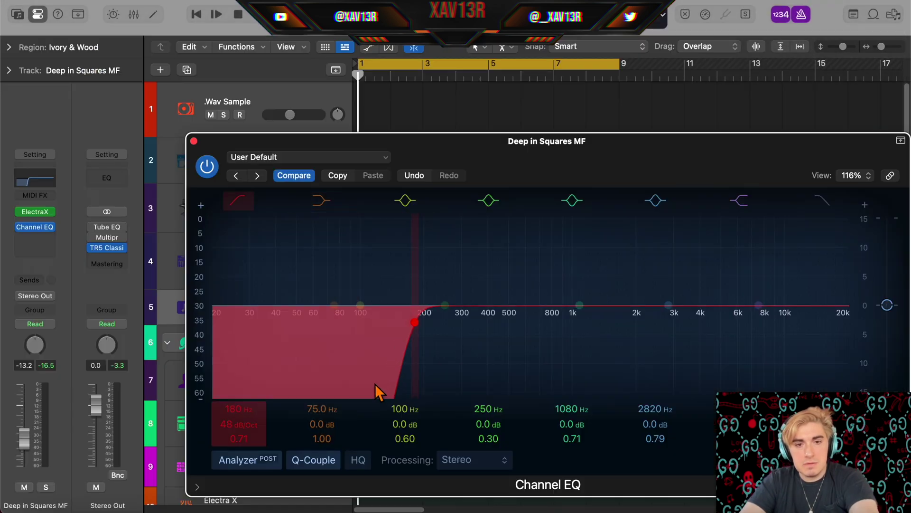
pyautogui.click(193, 141)
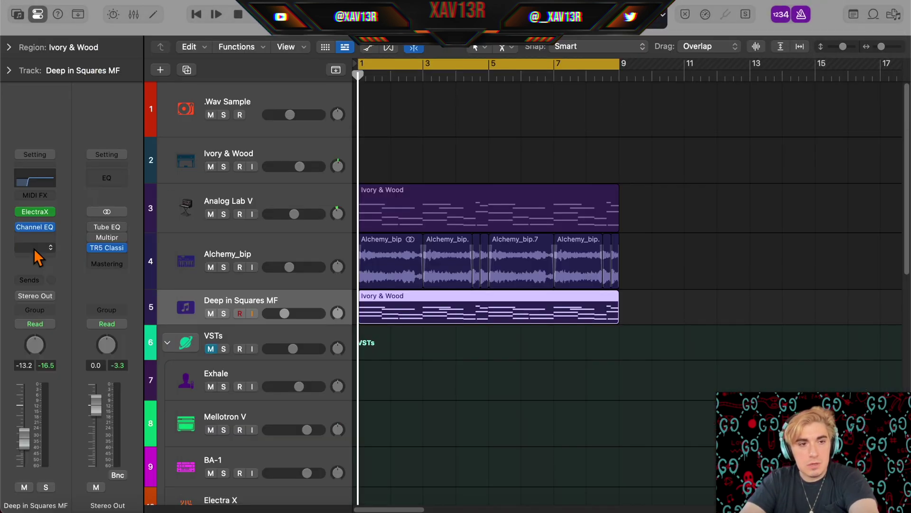
# Add a Quantec Room Simulator with 3.15 s reverb time and -17 dB reverb level to Deep in Squares MF, and adjust its volume during playback.
pyautogui.click(35, 237)
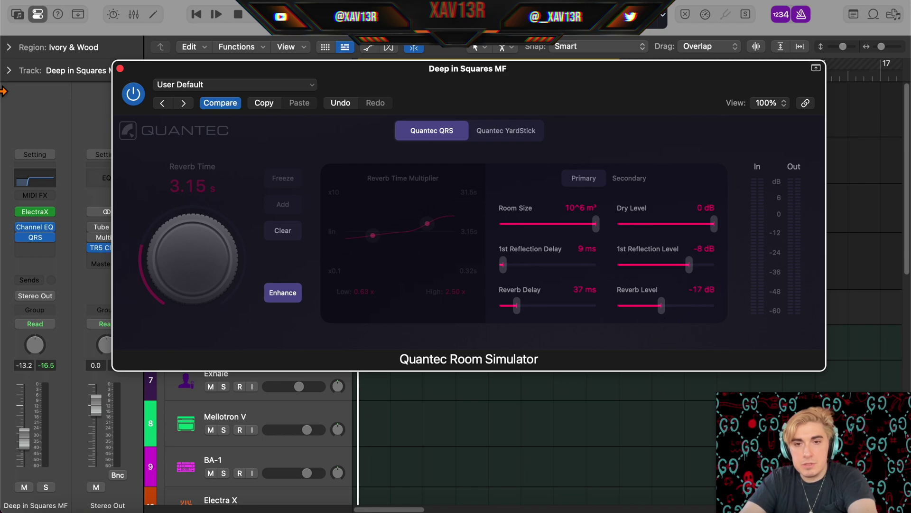
pyautogui.click(121, 68)
pyautogui.press('space')
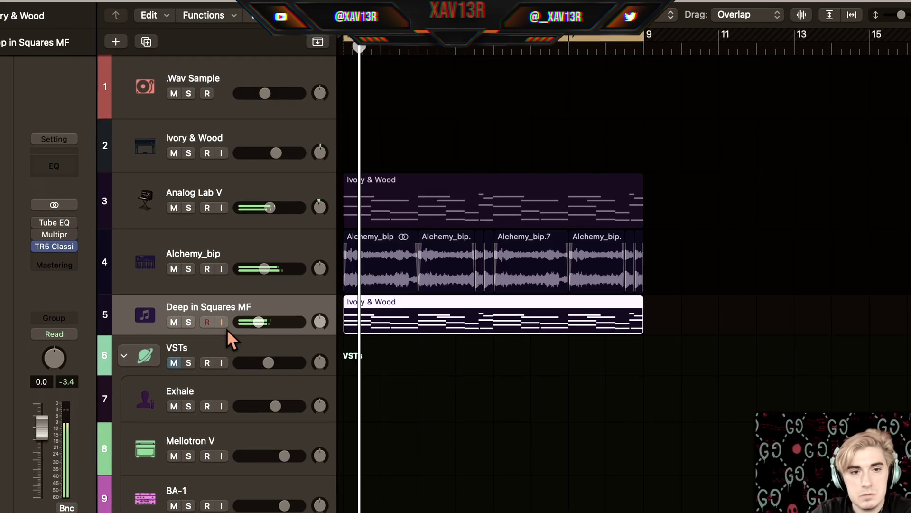
pyautogui.moveTo(283, 314); pyautogui.dragTo(274, 318)
# Repeat the Analog Lab V and Deep in Squares MF regions at bar 9, placing the second Deep in Squares MF copy on a duplicate track.
pyautogui.click(492, 216)
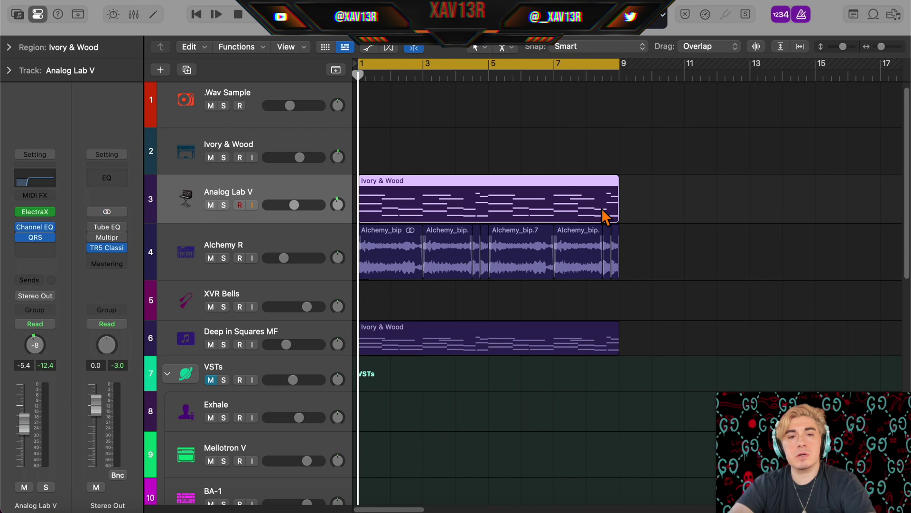
pyautogui.press('super+r')
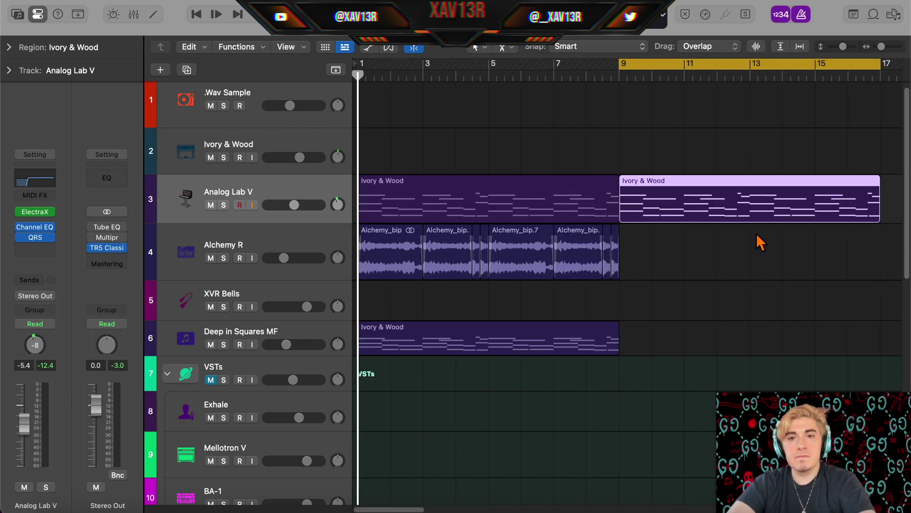
pyautogui.click(566, 342)
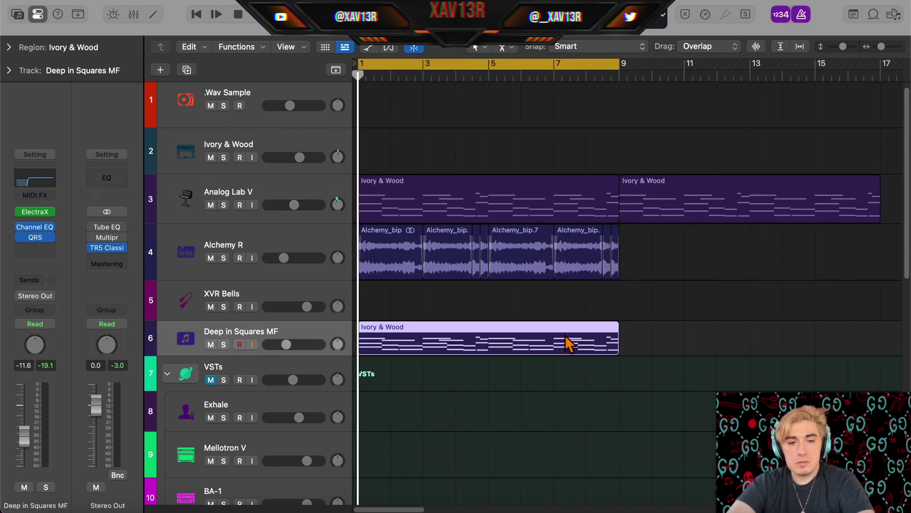
pyautogui.press('super+r')
pyautogui.hscroll(3, 575, 342)
pyautogui.press('super+d')
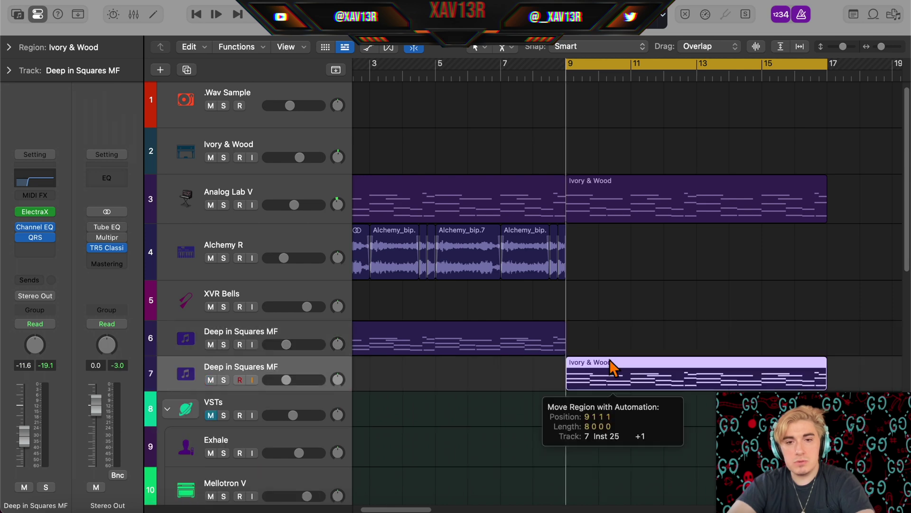
# Insert HalfTime before the Channel EQ on the duplicate Deep in Squares MF track, with a 1/4 loop in 2x mode, and audition it.
pyautogui.click(24, 224)
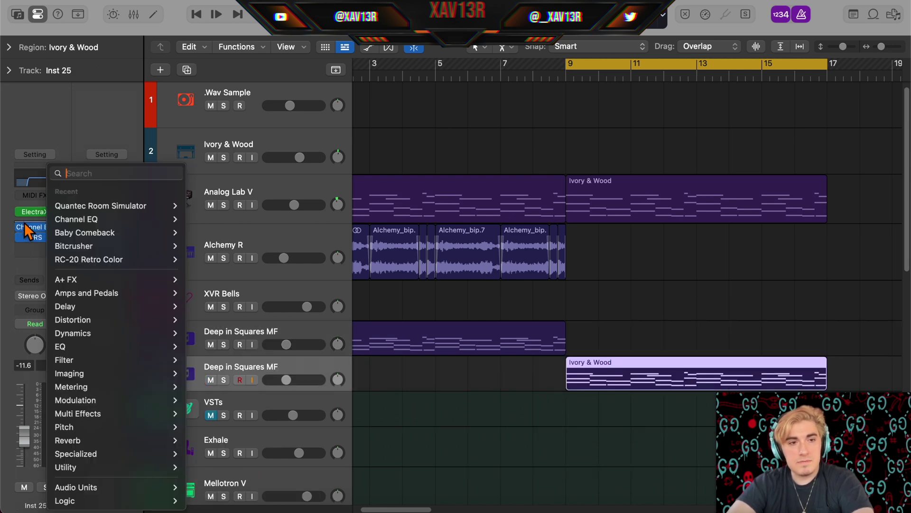
pyautogui.write('half')
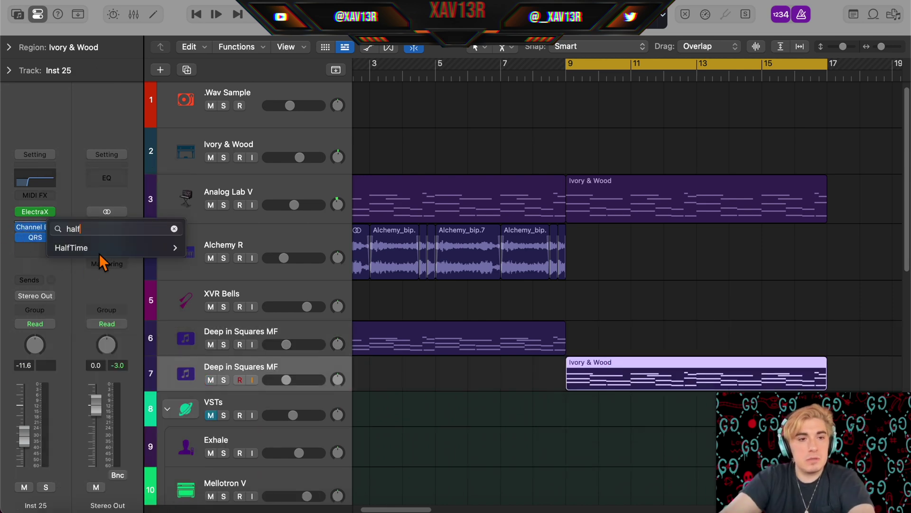
pyautogui.click(204, 248)
pyautogui.press('space')
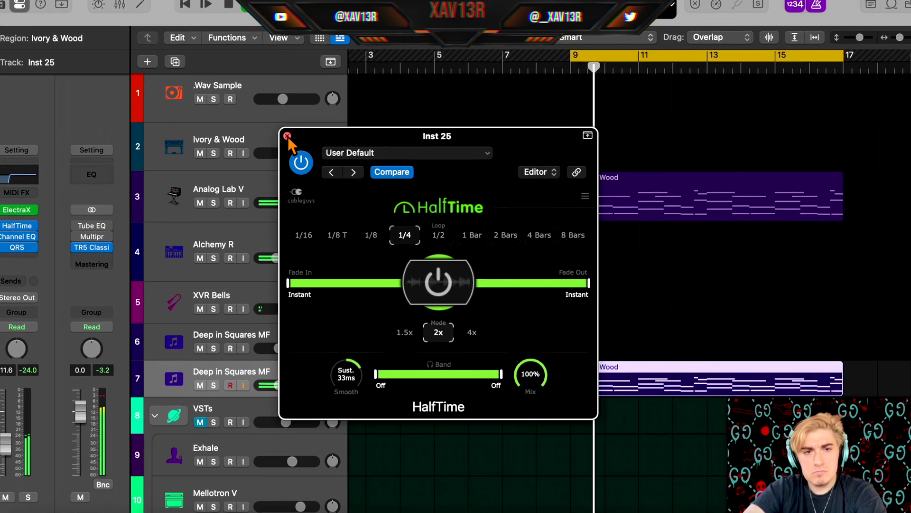
pyautogui.click(292, 141)
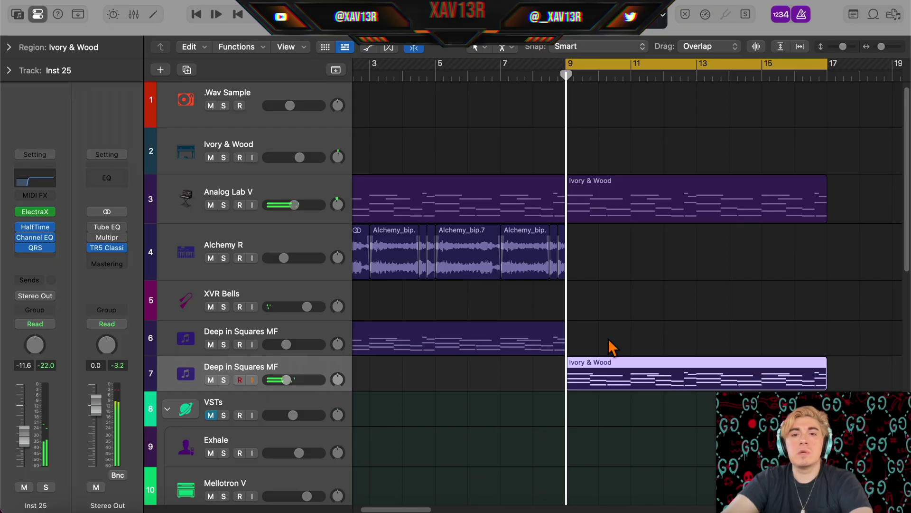
# Move the duplicate Deep in Squares MF track below Analog Lab V and create an empty MIDI region on XVR Bells at bar 9.
pyautogui.moveTo(257, 377); pyautogui.dragTo(256, 247)
pyautogui.click(235, 340)
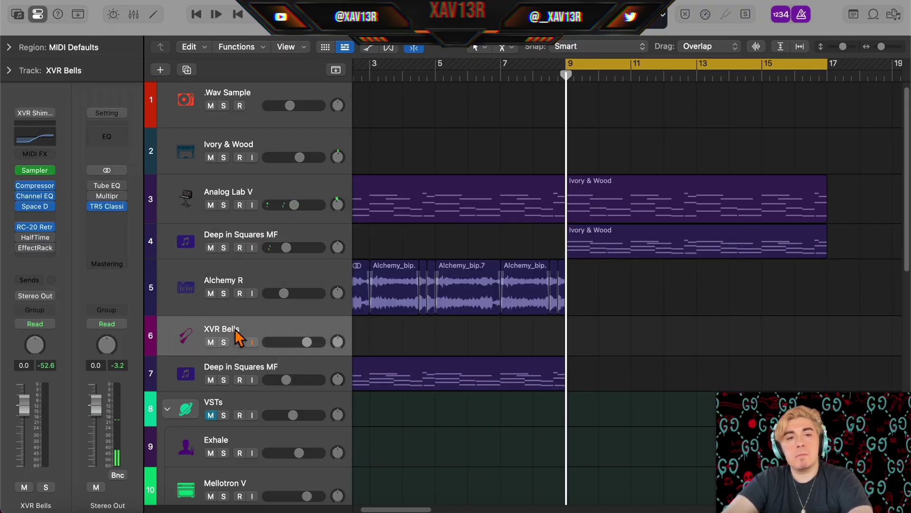
pyautogui.rightClick(579, 327)
pyautogui.click(585, 332)
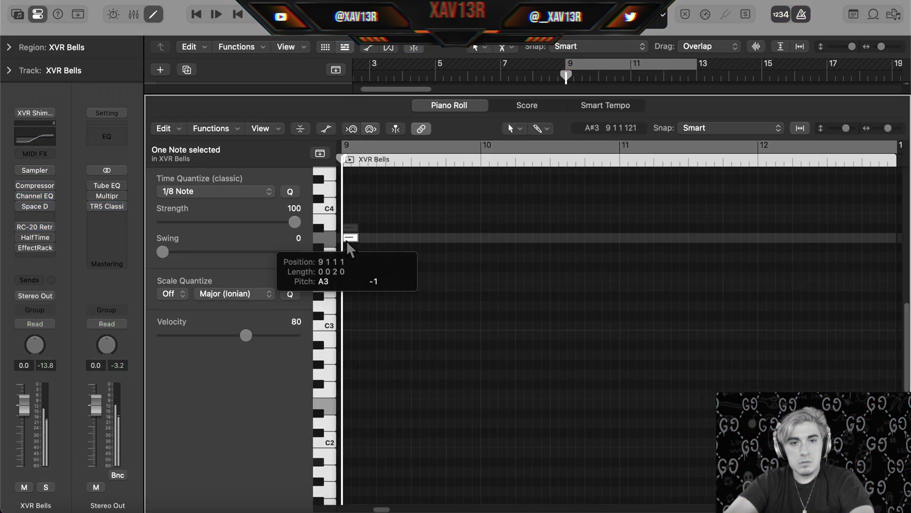
# Add the opening notes of the XVR Bells melody, starting with A3 at bar 9, and play them back.
pyautogui.moveTo(346, 242); pyautogui.dragTo(346, 242)
pyautogui.keyDown('super'); pyautogui.click(368, 256); pyautogui.keyUp('super')
pyautogui.press('space')
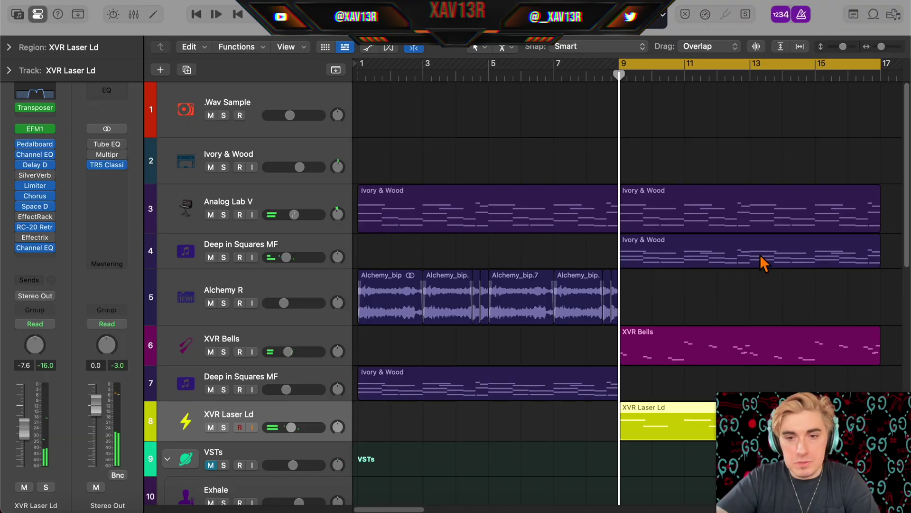
pyautogui.scroll(-2, 691, 190)
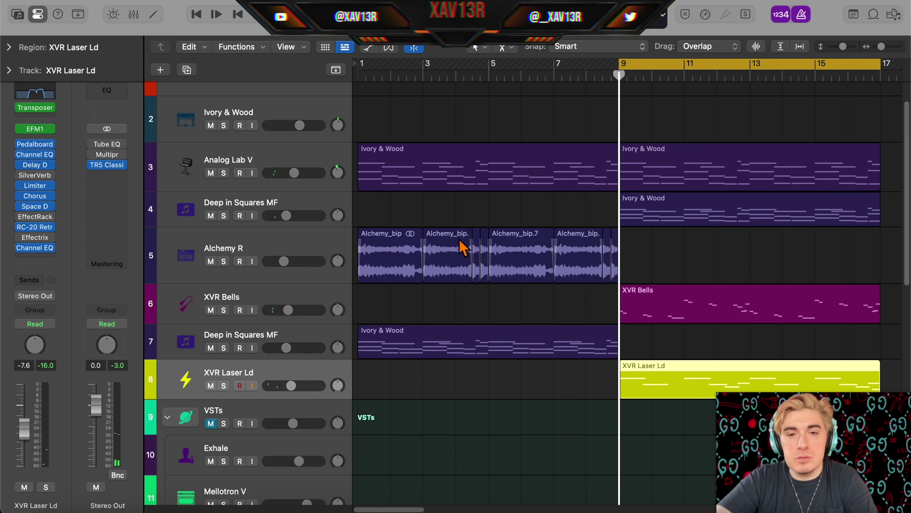
pyautogui.scroll(2, 446, 271)
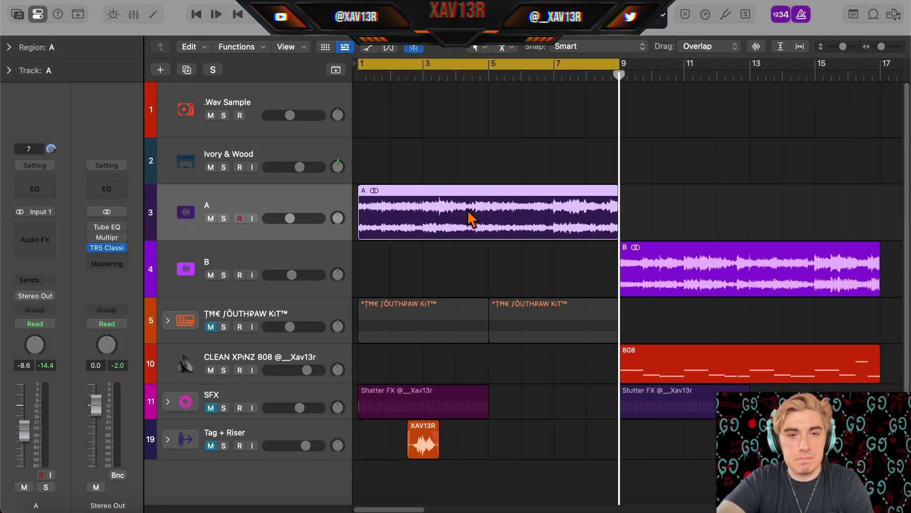
# Move audio region A onto the .Wav Sample track and transpose it -2 semitones with SoundShifter Pitch.
pyautogui.moveTo(472, 207); pyautogui.dragTo(420, 114)
pyautogui.click(39, 110)
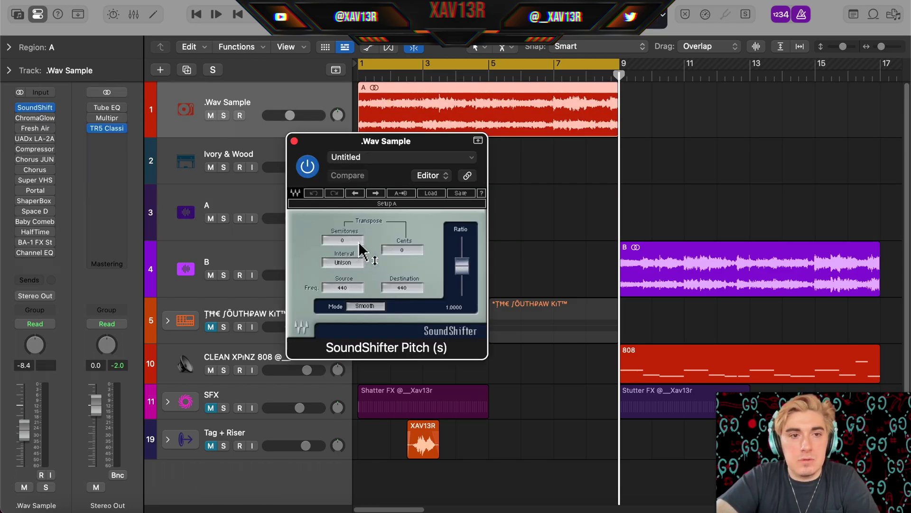
pyautogui.moveTo(360, 247); pyautogui.dragTo(359, 249)
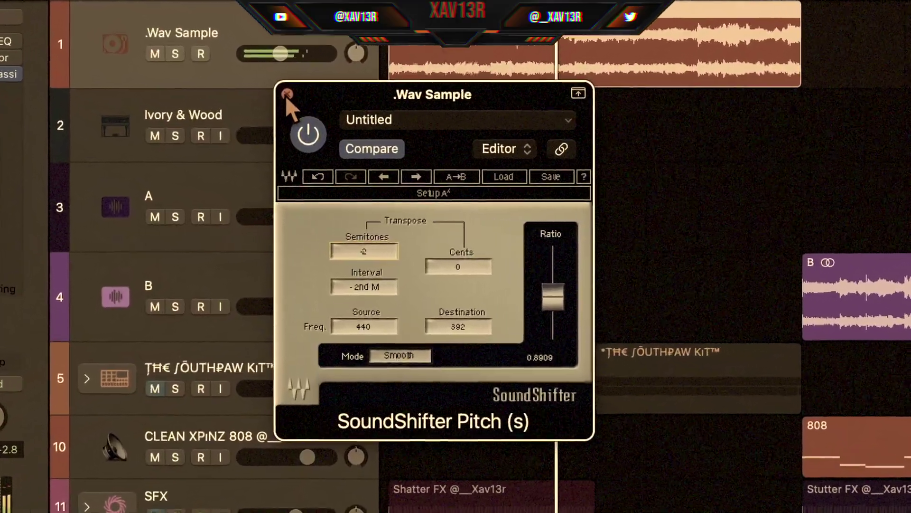
pyautogui.click(287, 90)
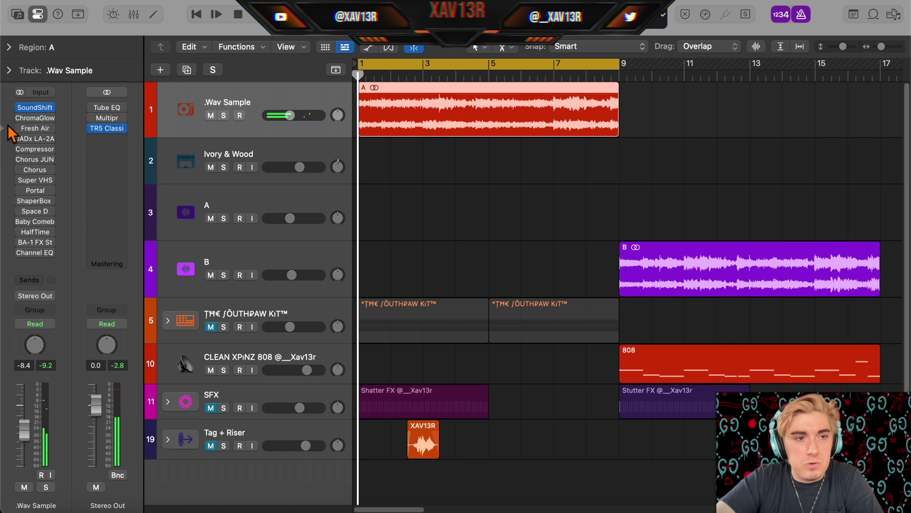
# Enable the UADx LA-2A and Super VHS on the .Wav Sample track during playback, trying the Chorus along the way.
pyautogui.click(33, 138)
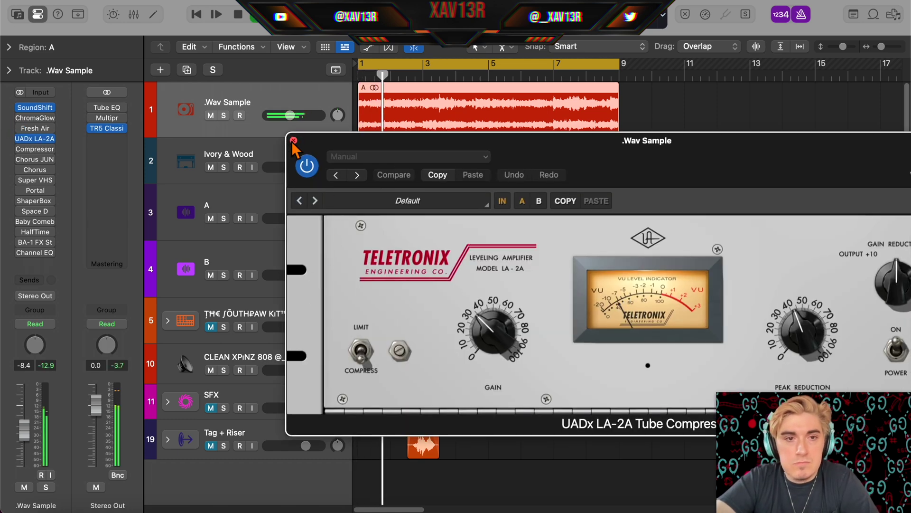
pyautogui.click(294, 141)
pyautogui.click(35, 170)
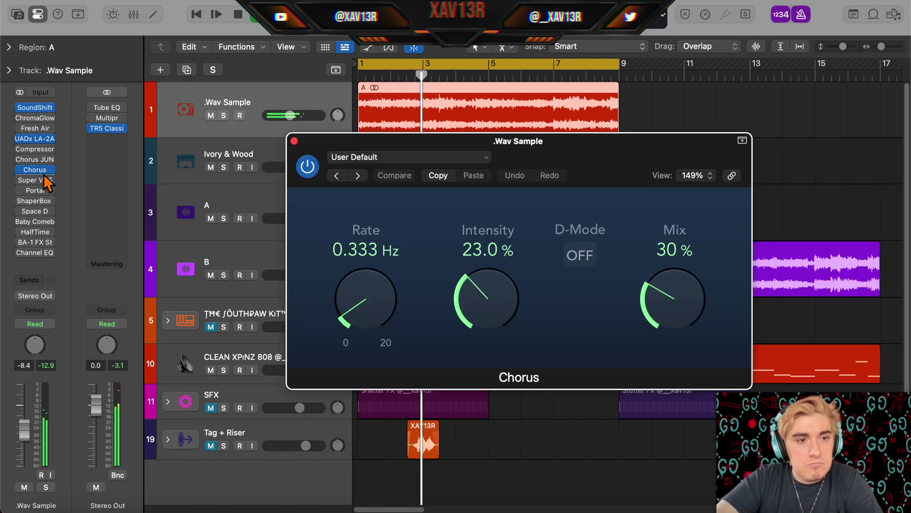
pyautogui.click(36, 180)
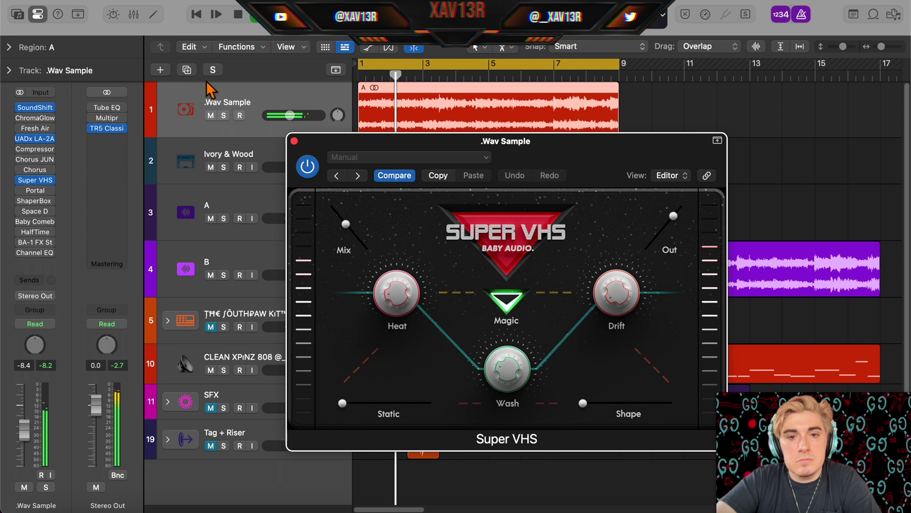
pyautogui.click(295, 141)
pyautogui.press('space')
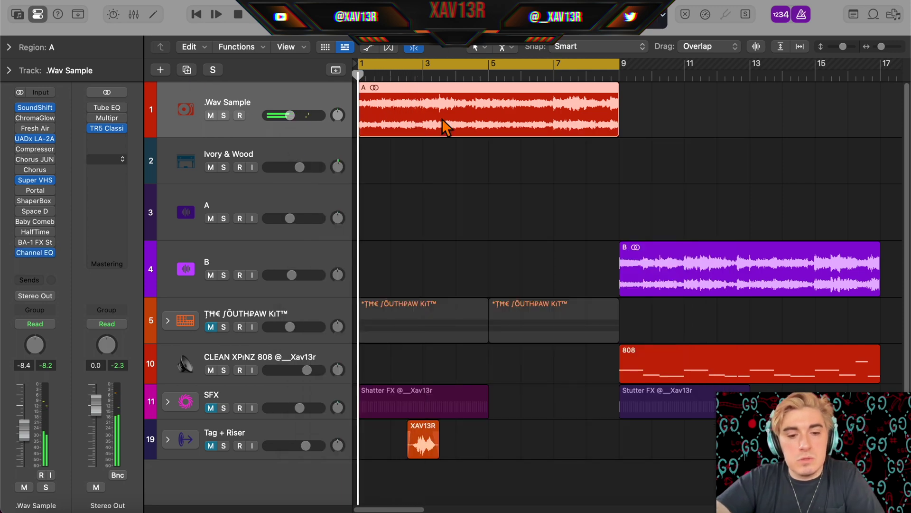
# Bounce the processed .Wav Sample region in place to a new track named A, and move region B onto the .Wav Sample track.
pyautogui.hotkey('ctrl', 'b')
pyautogui.write('A')
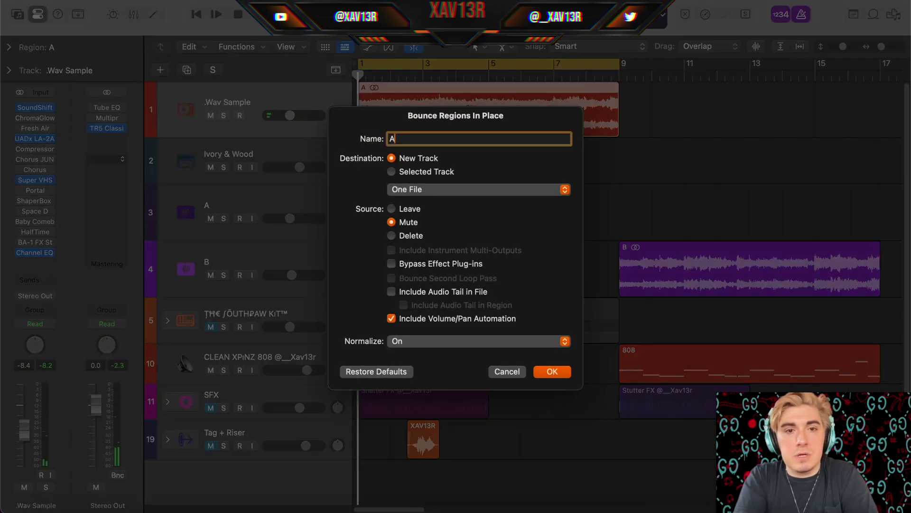
pyautogui.press('Return')
pyautogui.moveTo(656, 332); pyautogui.dragTo(657, 122)
# Open the 808 region in the Piano Roll and examine its note pattern from bar 9 to bar 17.
pyautogui.hscroll(3, 652, 194)
pyautogui.doubleClick(574, 422)
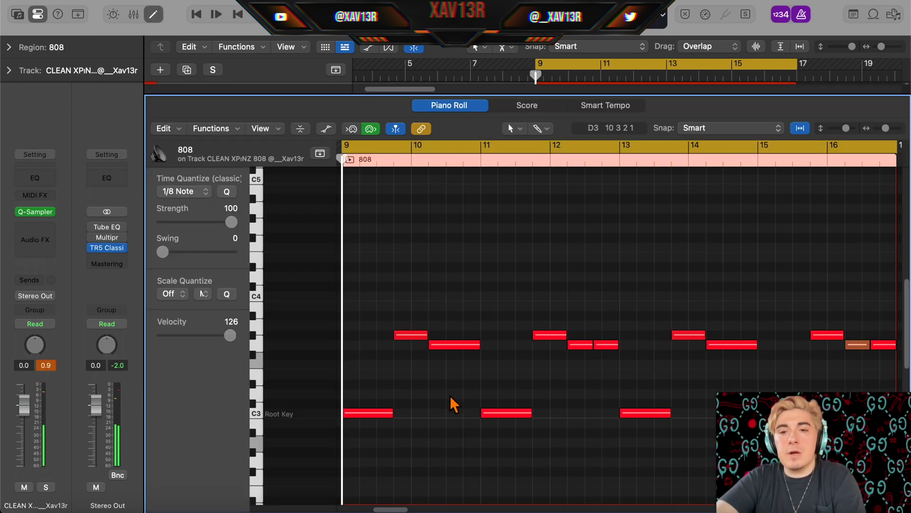
pyautogui.hscroll(1, 450, 400)
pyautogui.hscroll(-5, 507, 283)
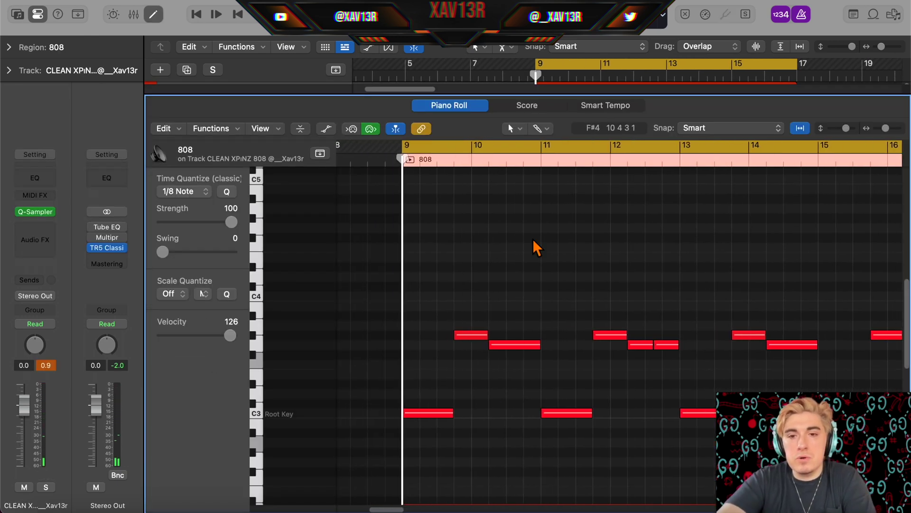
pyautogui.hscroll(2, 413, 301)
pyautogui.scroll(-5, 413, 299)
pyautogui.hscroll(-1, 413, 297)
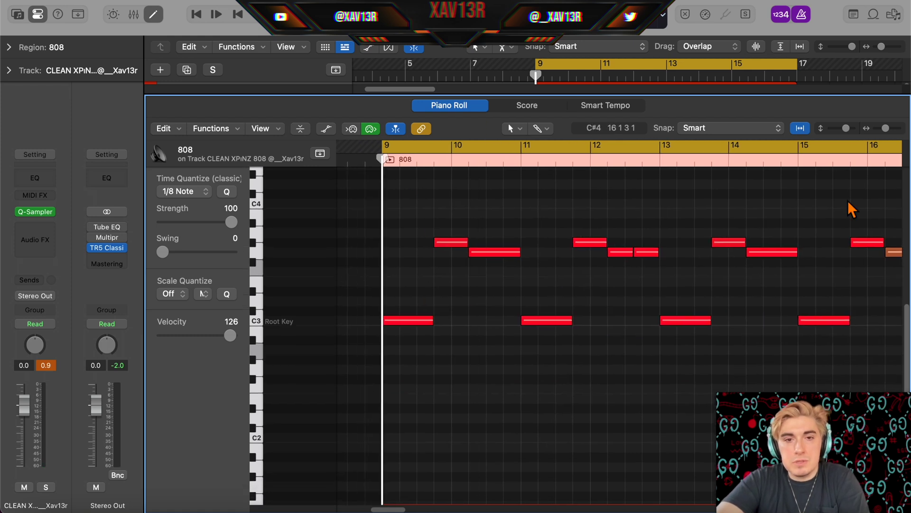
# Check the remaining 808 notes up to bar 16 and close the Piano Roll.
pyautogui.hscroll(-1, 597, 358)
pyautogui.scroll(1, 596, 358)
pyautogui.hscroll(3, 596, 358)
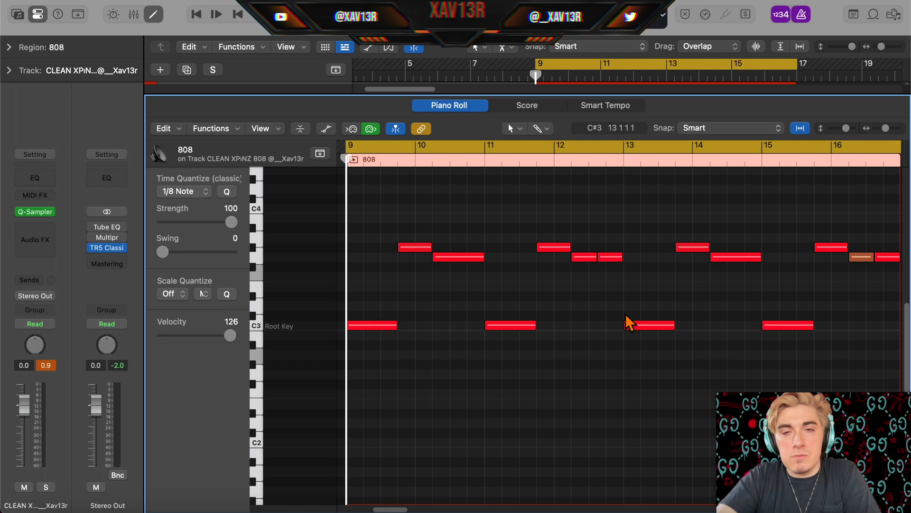
pyautogui.press('p')
# Enable Portal on the .Wav Sample track with the CRYSTALS preset and set its Dry/Wet to 31.
pyautogui.click(227, 107)
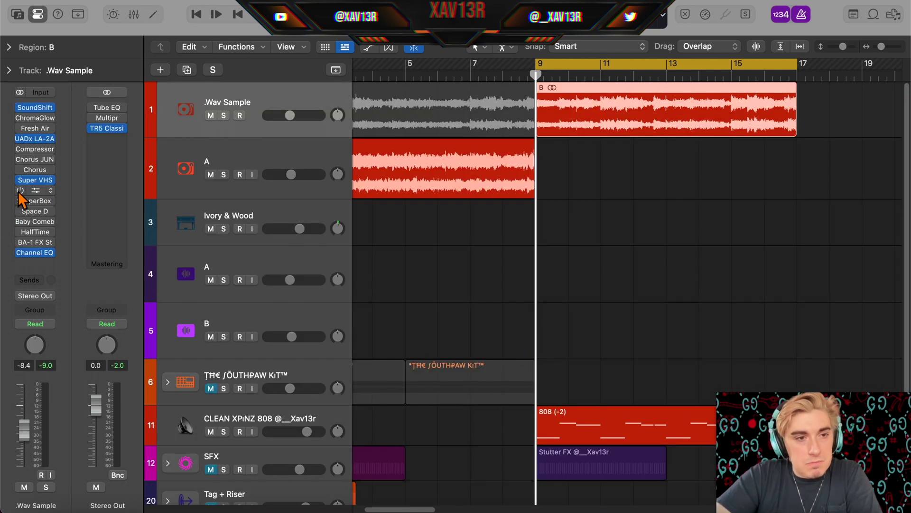
pyautogui.click(38, 192)
pyautogui.click(391, 144)
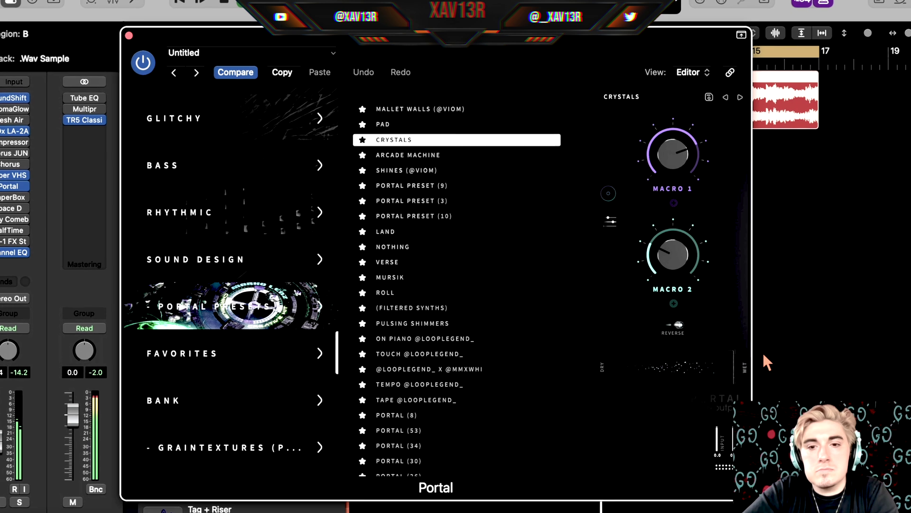
pyautogui.moveTo(728, 365); pyautogui.dragTo(657, 371)
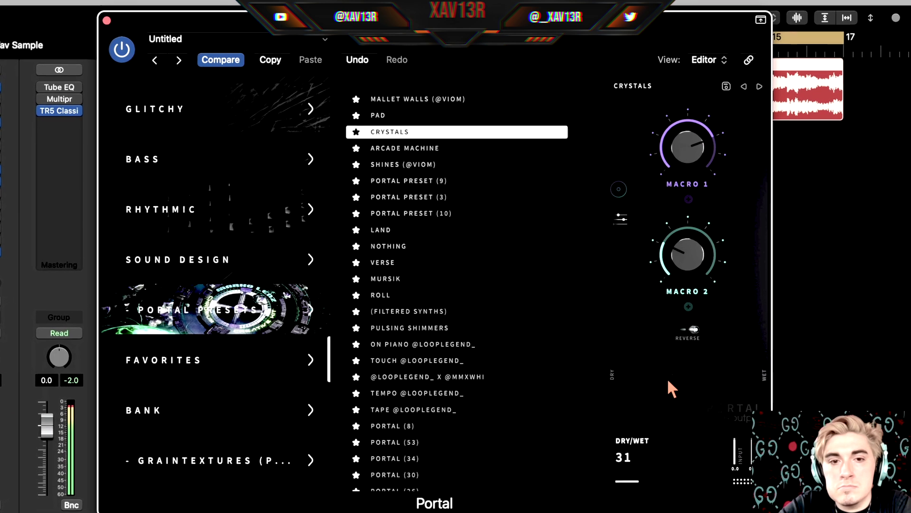
pyautogui.click(101, 17)
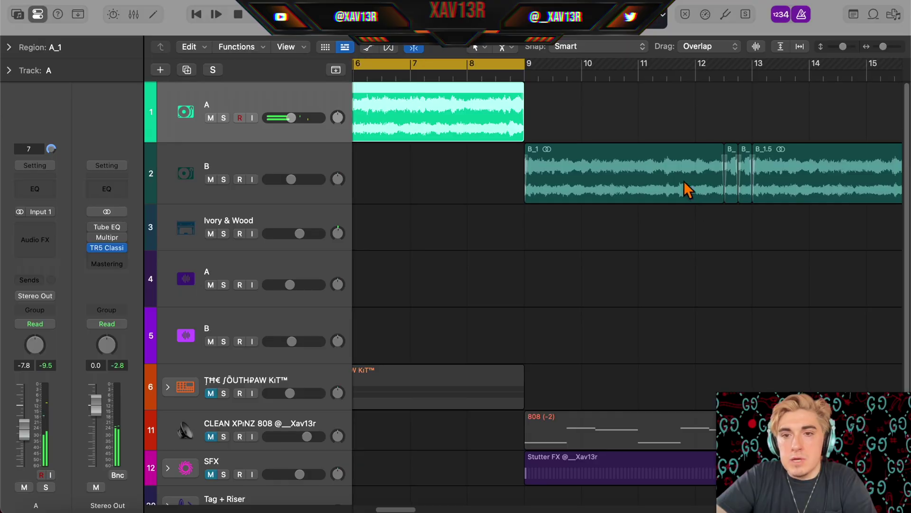
# Open the Southpaw kit in Drum Machine Designer and audition the Trıckster Snare, Sıckø HH, Neuron Snare and Hıtter OH pads.
pyautogui.hscroll(3, 664, 205)
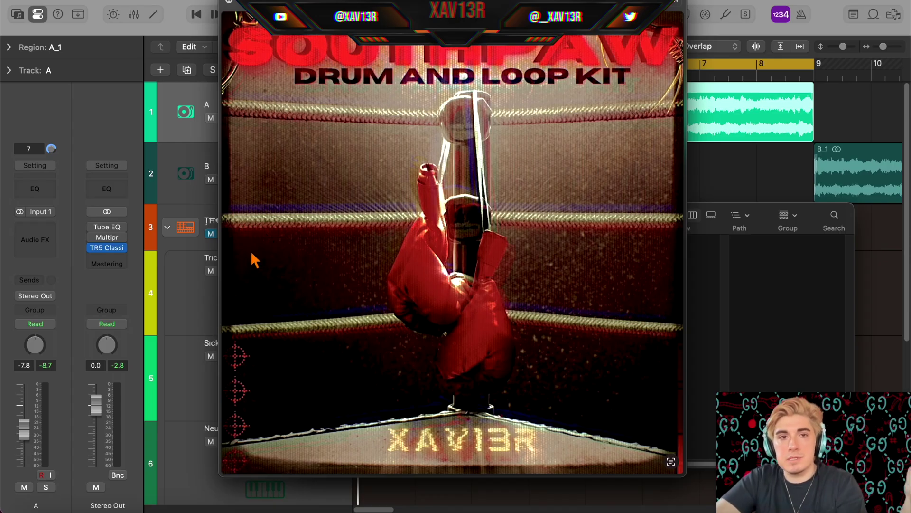
pyautogui.press('space')
pyautogui.click(265, 220)
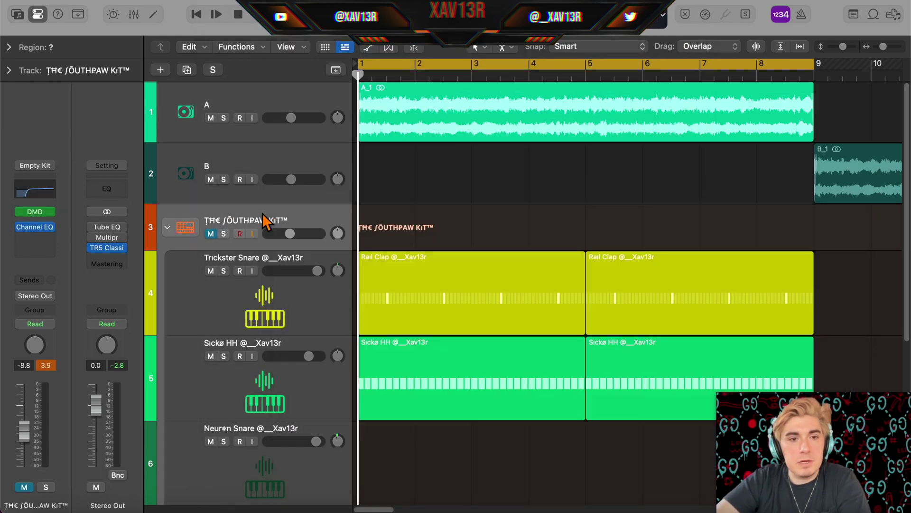
pyautogui.click(29, 213)
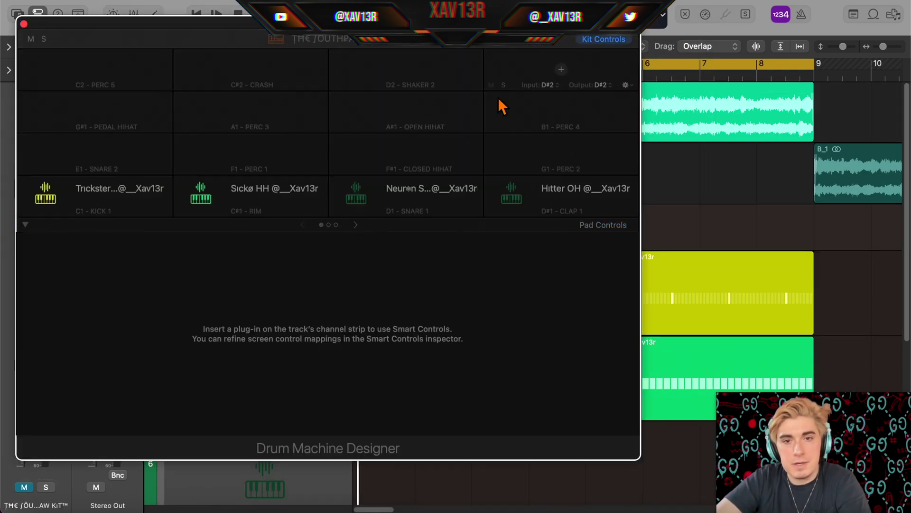
pyautogui.click(45, 193)
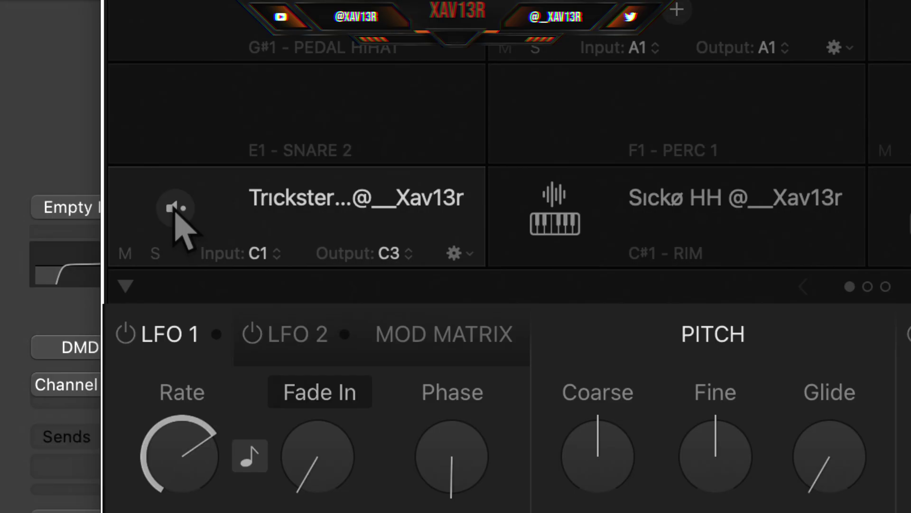
pyautogui.click(201, 192)
pyautogui.click(356, 193)
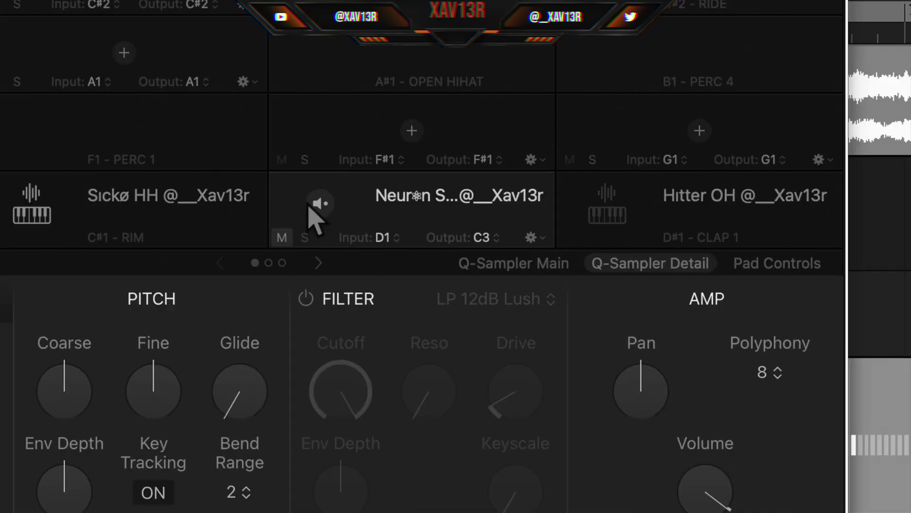
pyautogui.click(511, 192)
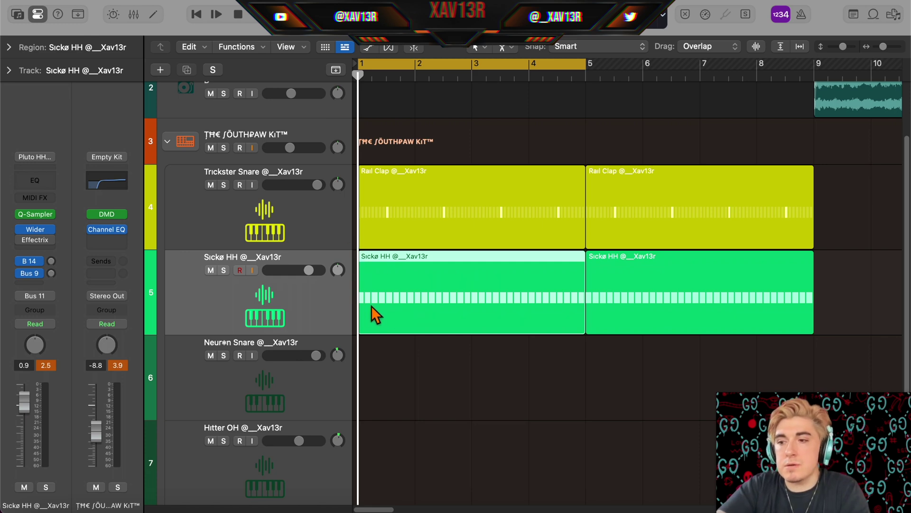
# In the first Sıckø HH pattern, set the repeats to 4 on steps 3 and 6 and to 2 on step 11.
pyautogui.moveTo(407, 298); pyautogui.dragTo(380, 285)
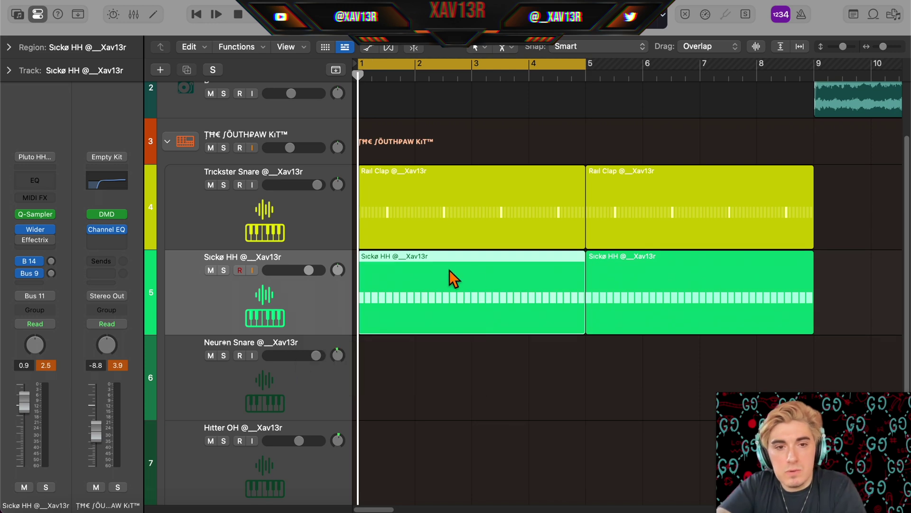
pyautogui.doubleClick(454, 279)
pyautogui.moveTo(443, 251); pyautogui.dragTo(443, 244)
pyautogui.moveTo(537, 251); pyautogui.dragTo(536, 240)
pyautogui.moveTo(708, 245); pyautogui.dragTo(707, 240)
pyautogui.press('space')
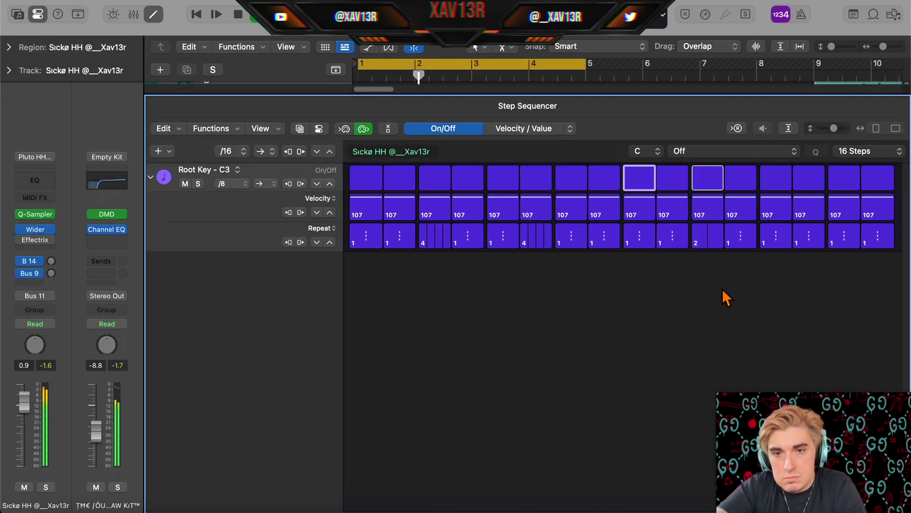
# Extend the hi-hat pattern to 32 steps and give its last two steps 8 repeats with velocities of 92 and 82.
pyautogui.click(875, 152)
pyautogui.click(856, 177)
pyautogui.moveTo(870, 237); pyautogui.dragTo(870, 209)
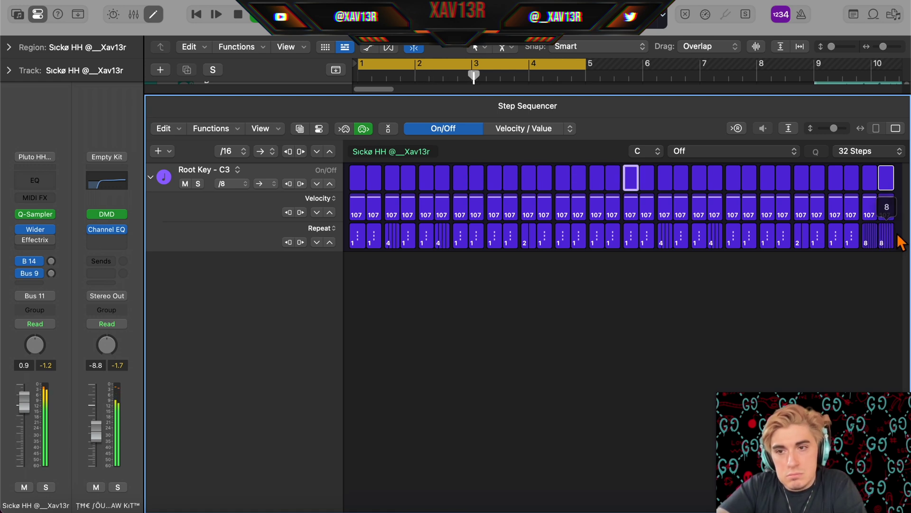
pyautogui.moveTo(868, 200); pyautogui.dragTo(880, 204)
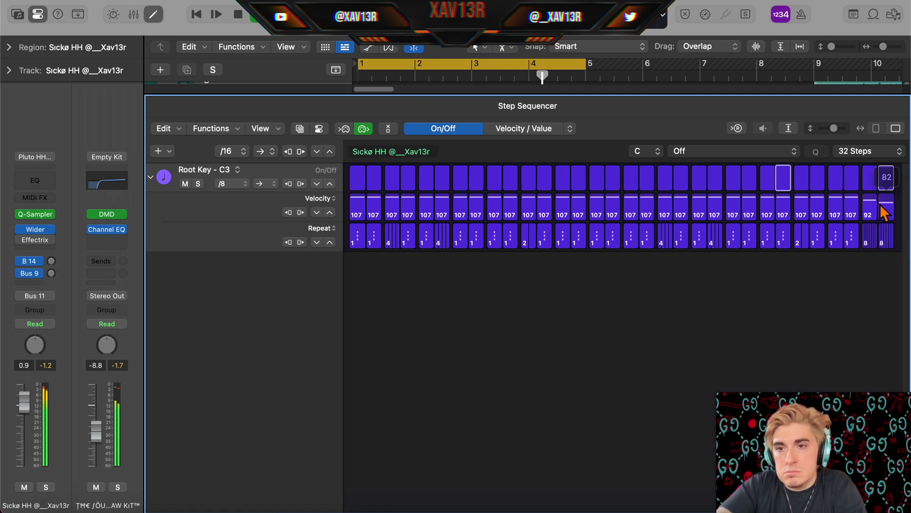
# Stop playback and convert the edited Sıckø HH pattern region to a MIDI region.
pyautogui.press('e')
pyautogui.press('space')
pyautogui.press('ctrl+alt+super+m')
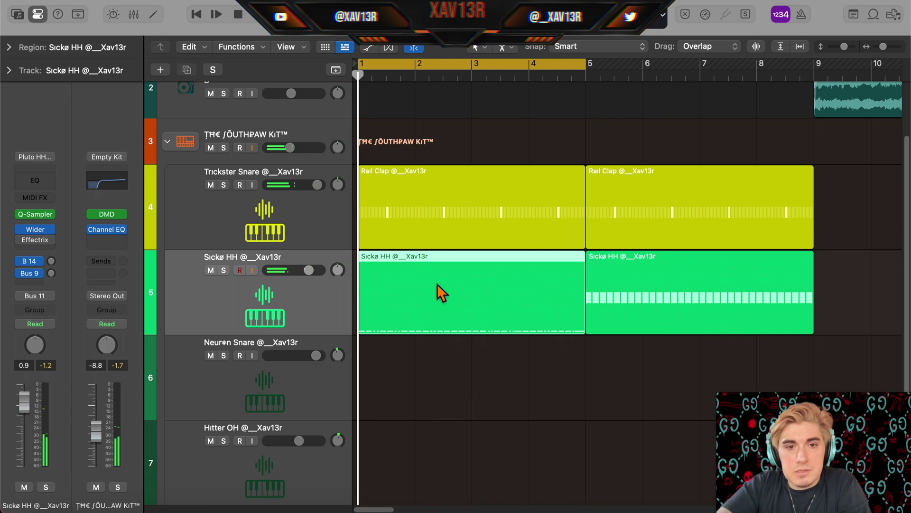
# Move Sıckø HH notes to varied pitches in the Piano Roll and draw a falling velocity ramp over a hi-hat roll.
pyautogui.doubleClick(423, 289)
pyautogui.scroll(-1, 418, 389)
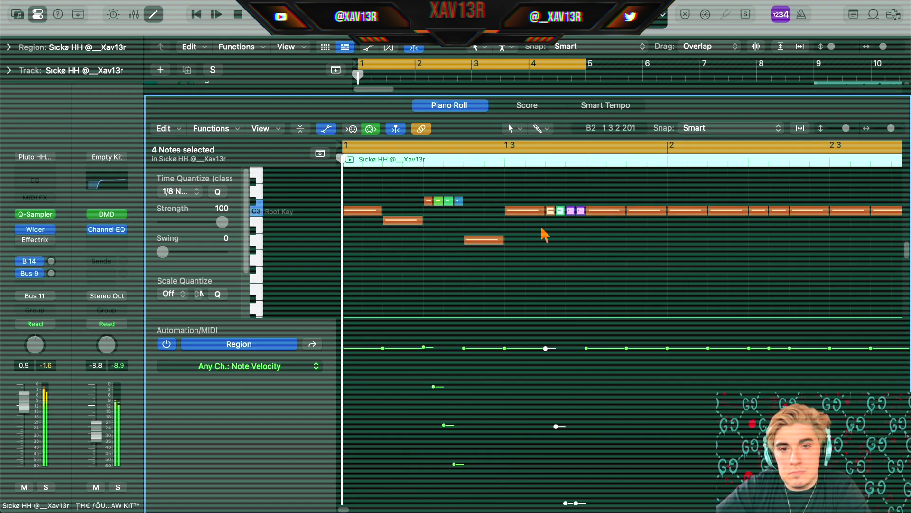
pyautogui.moveTo(506, 211); pyautogui.dragTo(506, 220)
pyautogui.moveTo(592, 210); pyautogui.dragTo(344, 275)
pyautogui.moveTo(352, 255); pyautogui.dragTo(628, 254)
pyautogui.scroll(5, 807, 247)
pyautogui.moveTo(619, 351); pyautogui.dragTo(661, 485)
pyautogui.scroll(-2, 617, 247)
pyautogui.moveTo(691, 214); pyautogui.dragTo(690, 263)
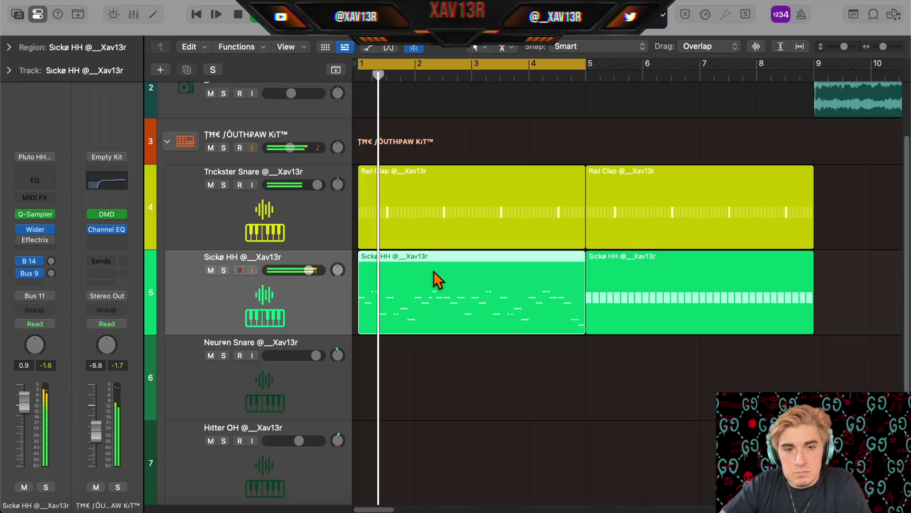
# Replace the second Sıckø HH region at bar 5 with a copy of the edited hi-hat region.
pyautogui.click(646, 291)
pyautogui.press('BackSpace')
pyautogui.click(547, 288)
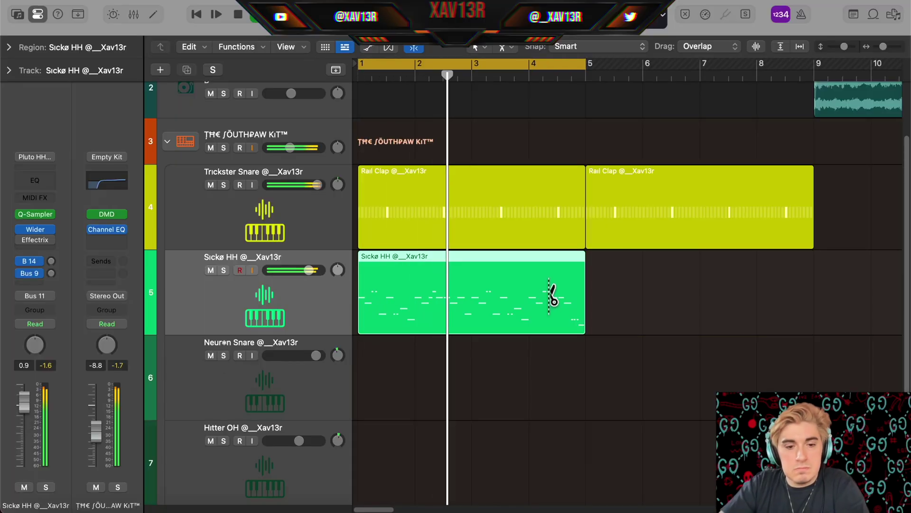
pyautogui.moveTo(548, 286); pyautogui.dragTo(776, 285)
pyautogui.press('space')
# Create a pattern region at bar 1 on the Neuron Snare track and activate step 3.
pyautogui.click(294, 373)
pyautogui.rightClick(388, 375)
pyautogui.click(418, 337)
pyautogui.click(446, 182)
pyautogui.press('space')
# Extend the snare pattern to 64 steps with hits on steps 15, 19 and 31, and show its second page.
pyautogui.click(859, 151)
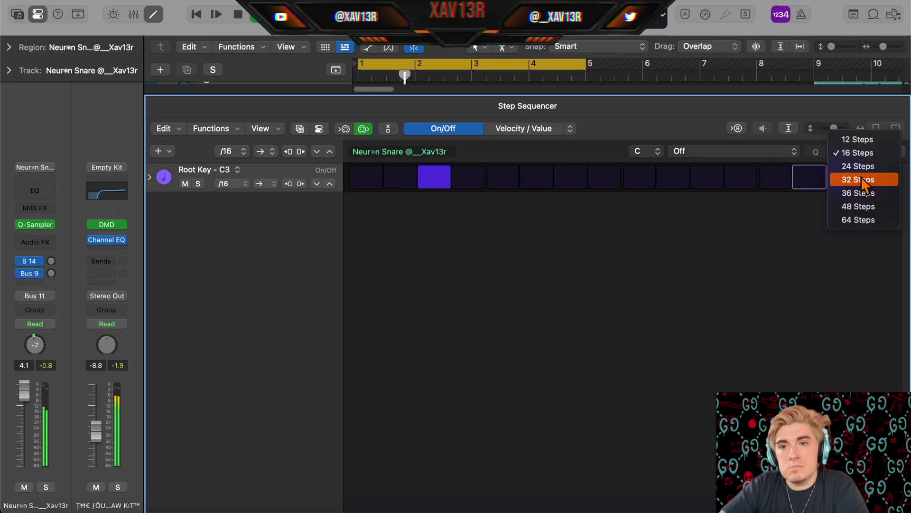
pyautogui.click(859, 180)
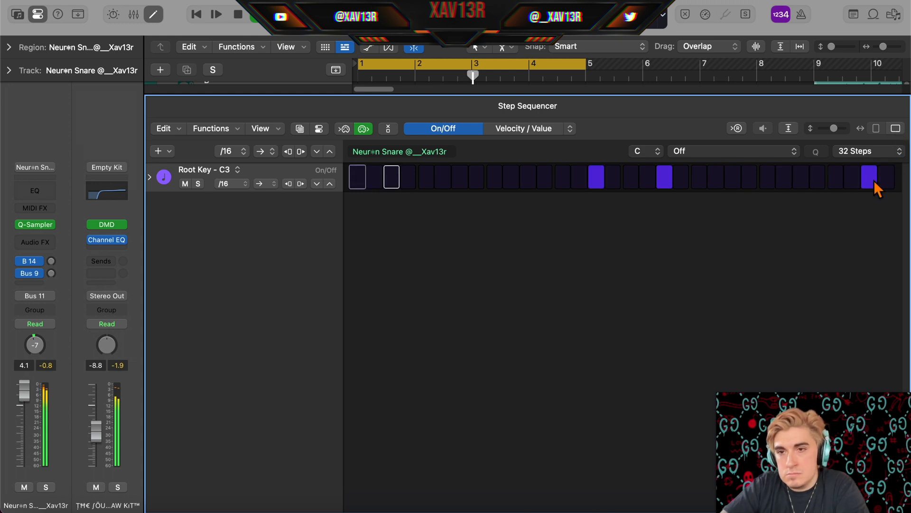
pyautogui.click(860, 151)
pyautogui.click(872, 194)
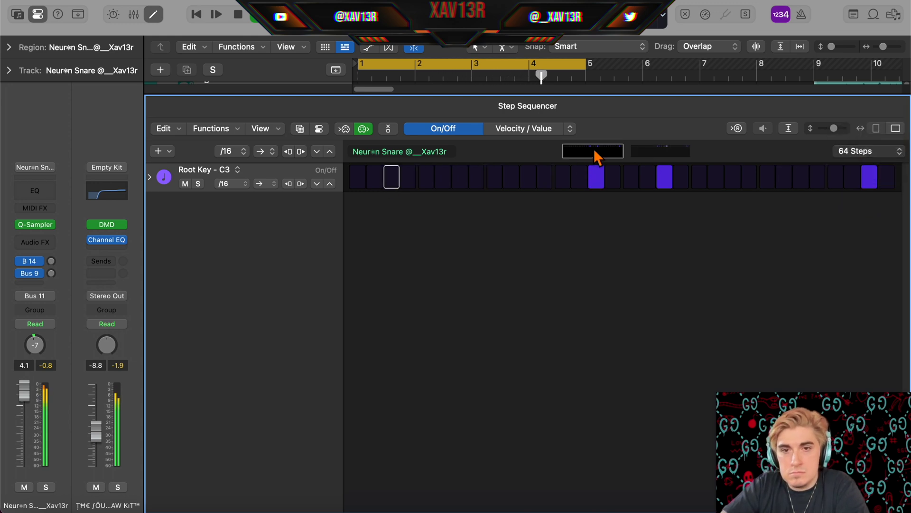
pyautogui.click(665, 150)
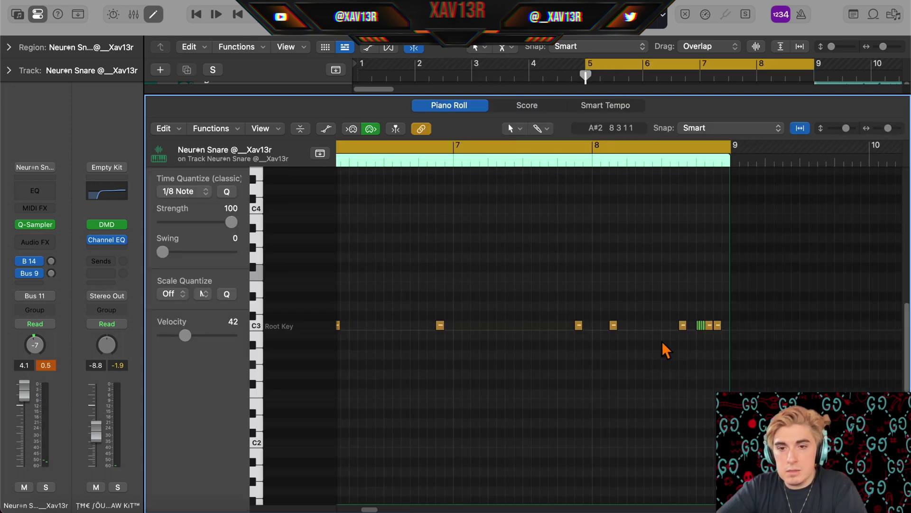
# Switch the Neuron Snare's region automation to Pan and add a starting point at 0.
pyautogui.hscroll(2, 670, 342)
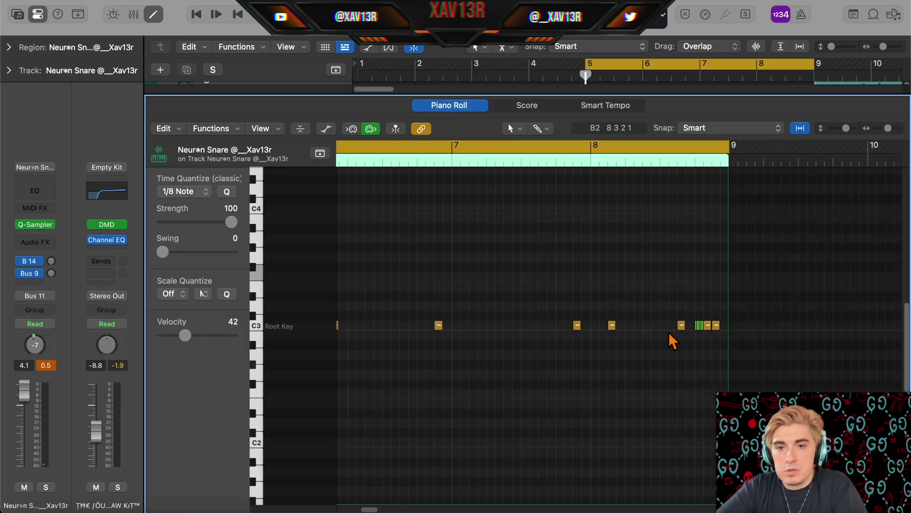
pyautogui.scroll(3, 667, 336)
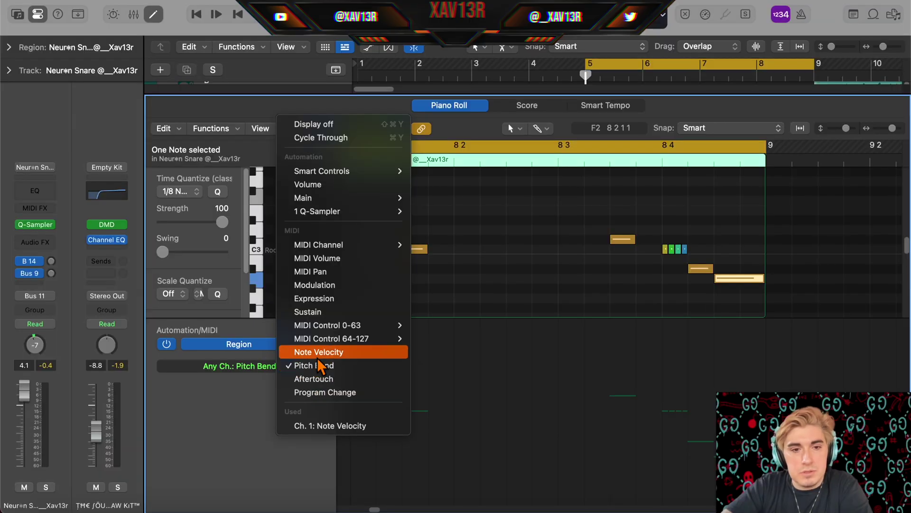
pyautogui.moveTo(314, 198)
pyautogui.moveTo(418, 212)
pyautogui.click(575, 212)
pyautogui.click(485, 411)
# Ramp the snare's pan from -49 at the note after beat 8 3 to the opposite side at bar 9, and play it back.
pyautogui.click(610, 160)
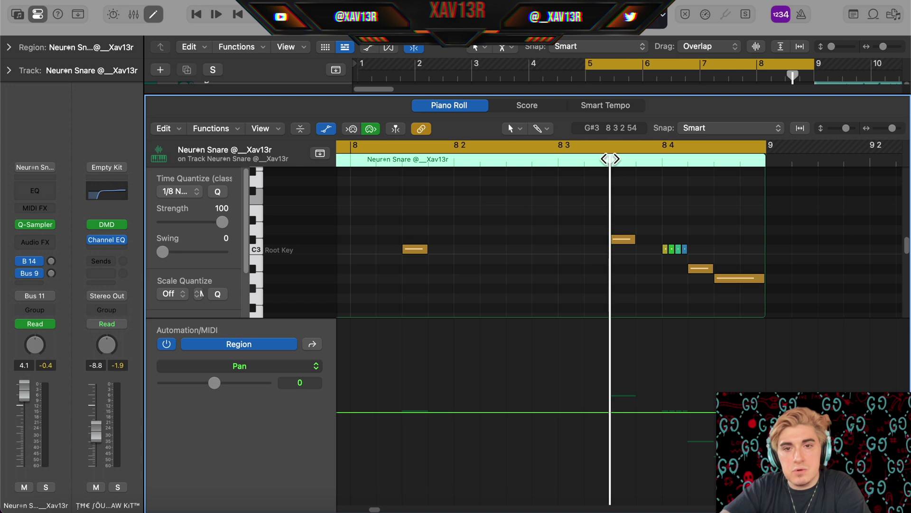
pyautogui.click(610, 412)
pyautogui.hscroll(3, 623, 416)
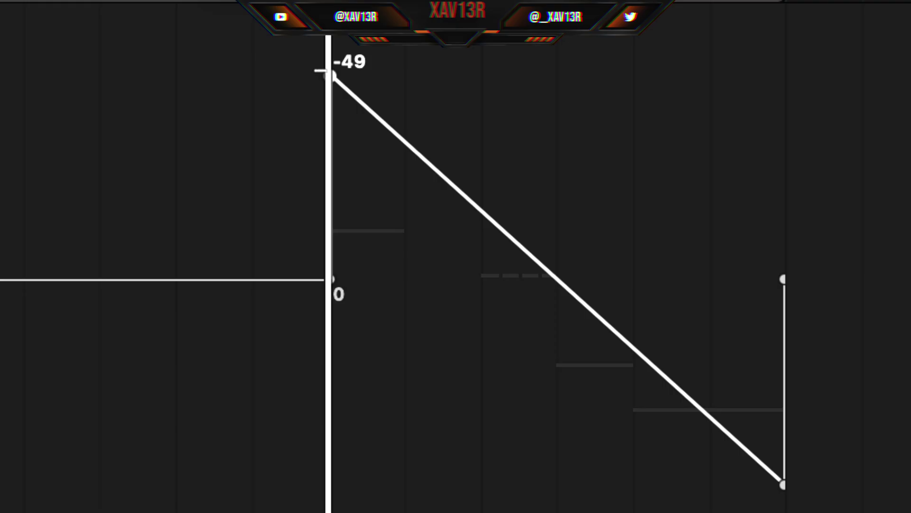
pyautogui.press('space')
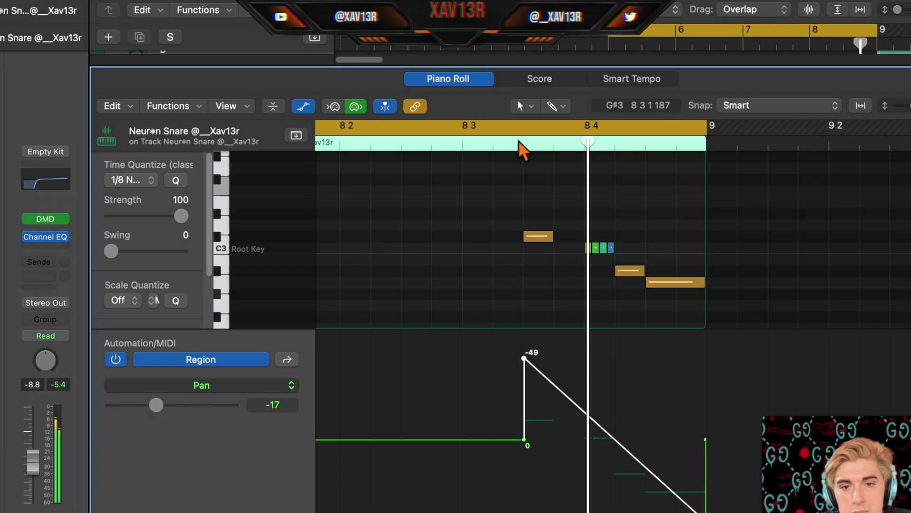
pyautogui.press('e')
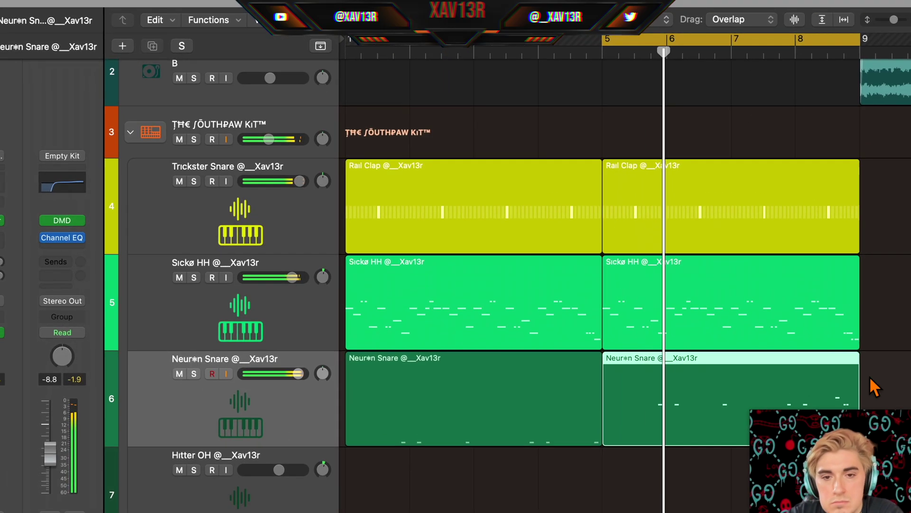
# Join the two Neuron Snare regions into one spanning bars 1 to 9 and open it for editing.
pyautogui.keyDown('shift'); pyautogui.click(432, 420); pyautogui.keyUp('shift')
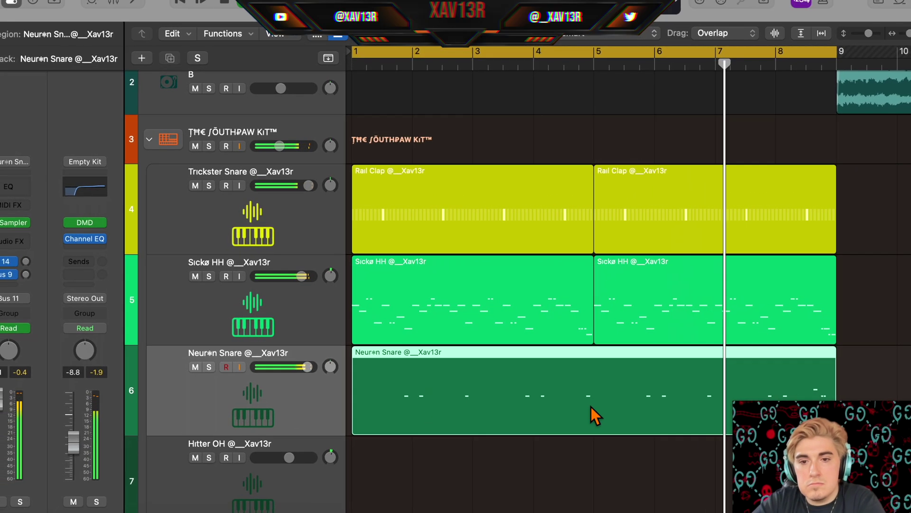
pyautogui.doubleClick(591, 413)
pyautogui.click(811, 123)
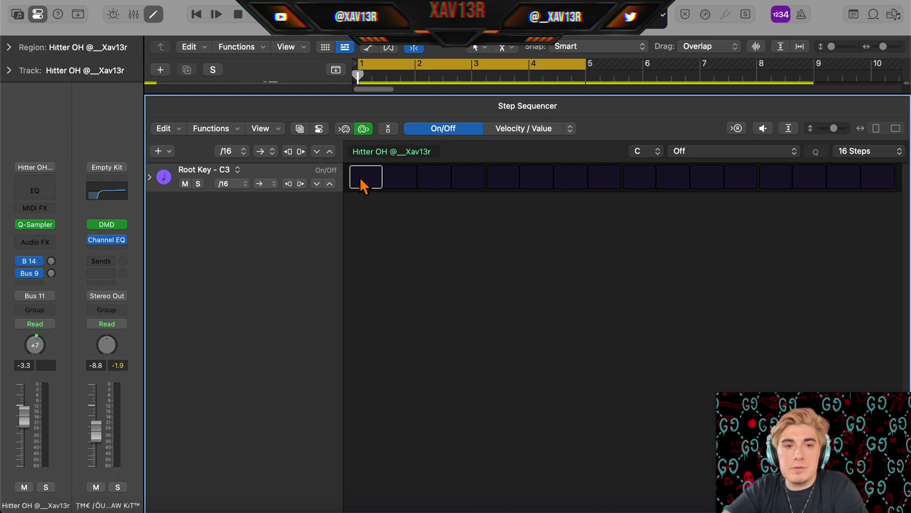
# Program the Hıtter OH pattern over 32 steps with hits on steps 1, 13 and 27 during playback.
pyautogui.press('space')
pyautogui.click(365, 180)
pyautogui.click(776, 179)
pyautogui.click(877, 157)
pyautogui.click(855, 179)
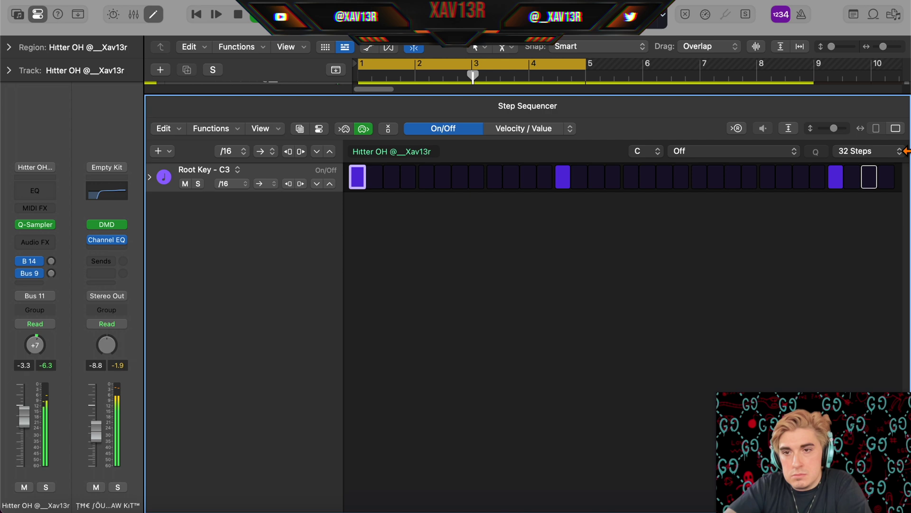
pyautogui.click(805, 180)
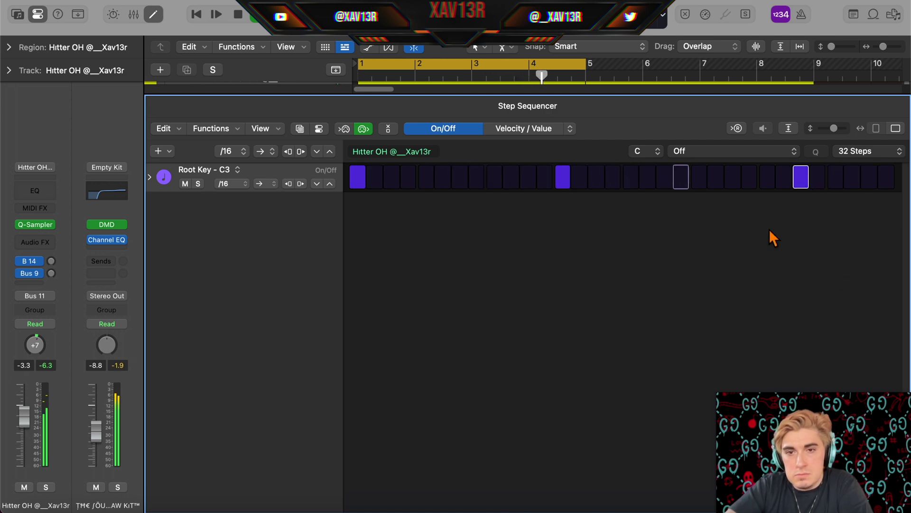
pyautogui.press('e')
# Open the 808 track's Quick Sampler, browse to the 808 Armory v.2 folder in Finder, and preview its cover image.
pyautogui.click(249, 385)
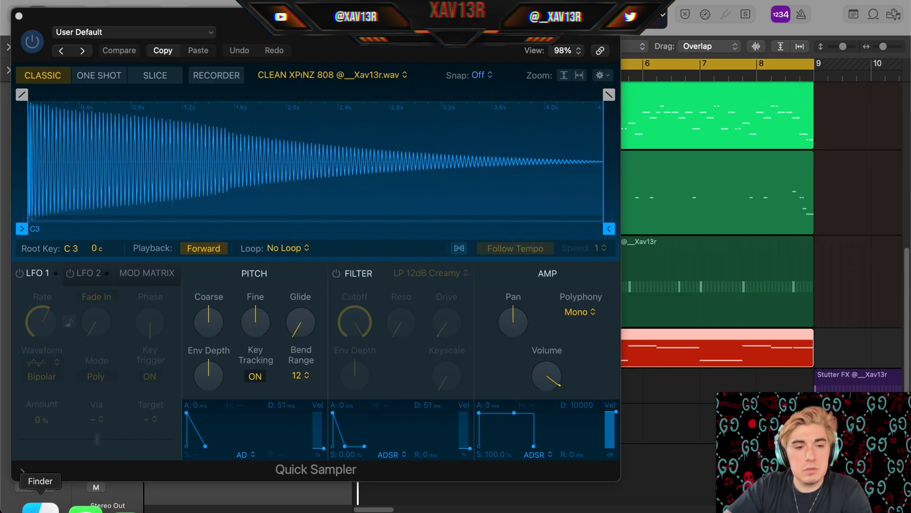
pyautogui.click(41, 503)
pyautogui.click(208, 335)
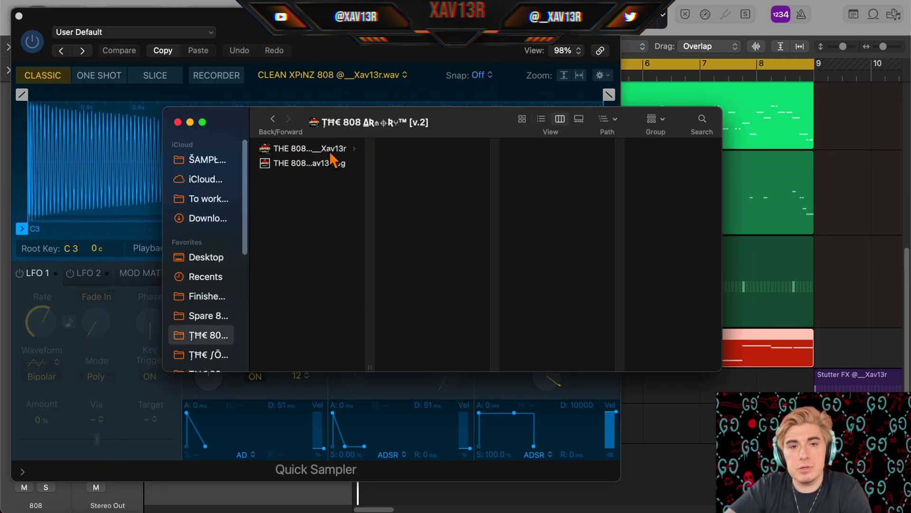
pyautogui.click(305, 167)
pyautogui.press('space')
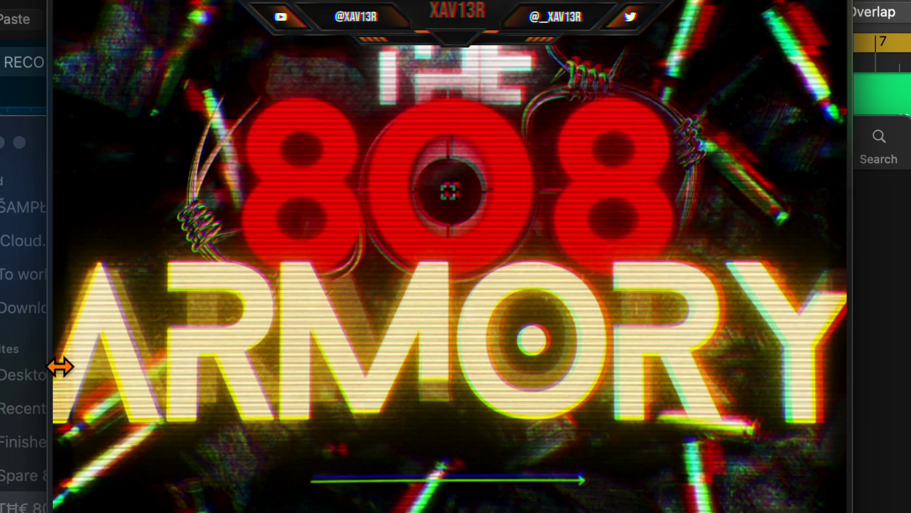
pyautogui.press('space')
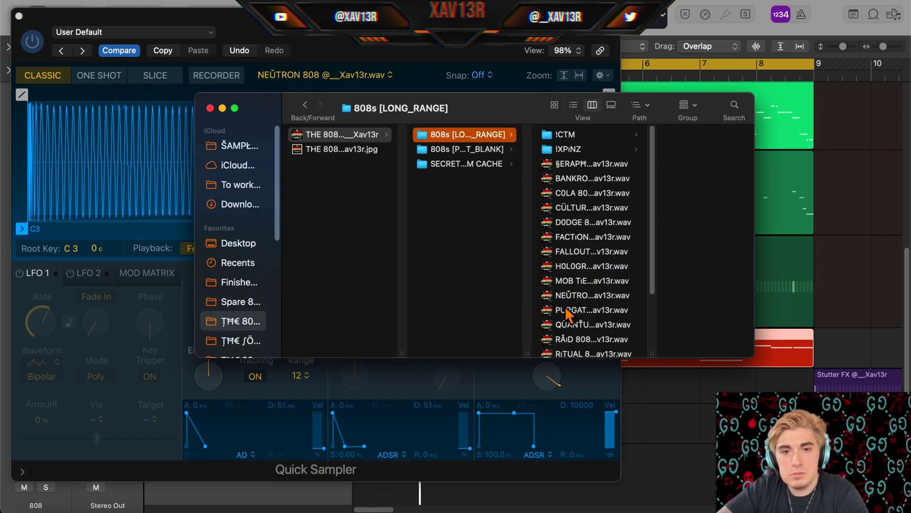
# Audition PURGATORY 808 from the 808s [LONG_RANGE] folder, and load XTENDO 808 into the 808 track's Quick Sampler instead.
pyautogui.moveTo(567, 313); pyautogui.dragTo(85, 158)
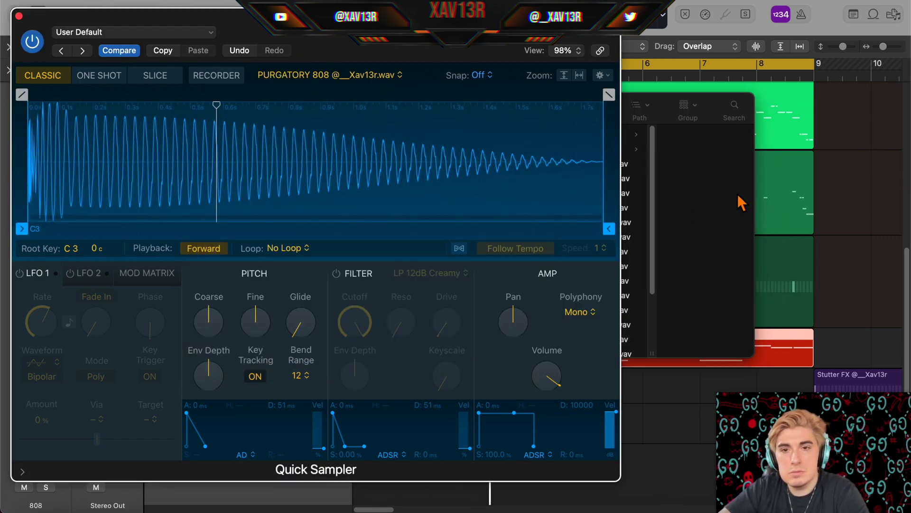
pyautogui.click(739, 201)
pyautogui.scroll(-5, 576, 306)
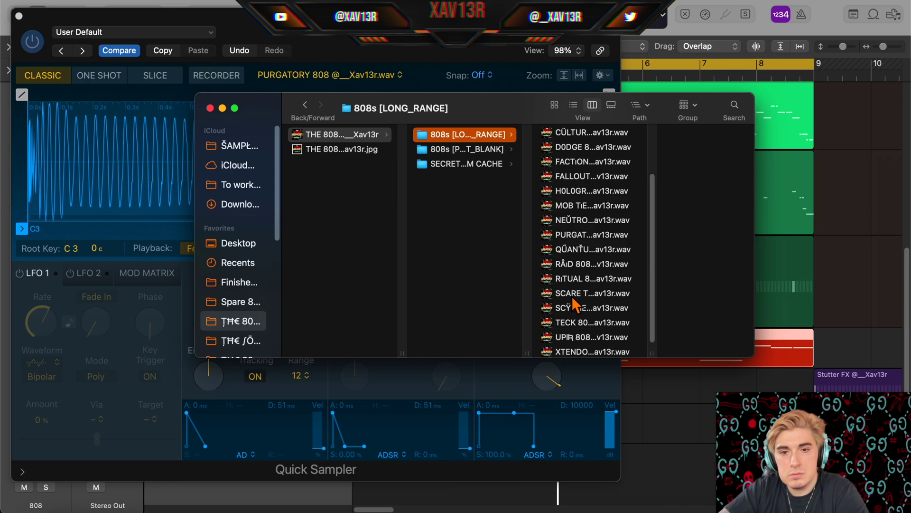
pyautogui.moveTo(574, 351); pyautogui.dragTo(519, 241)
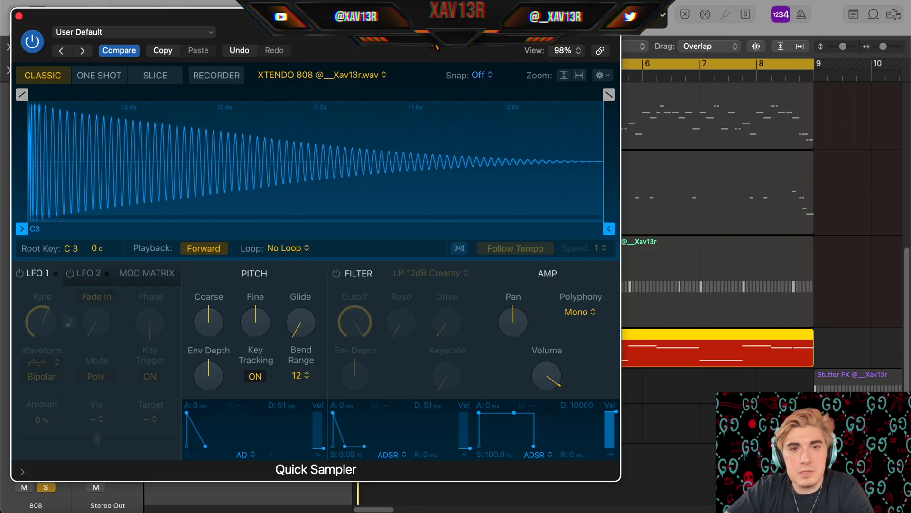
pyautogui.moveTo(432, 46)
pyautogui.mouseDown()
pyautogui.moveTo(445, 38)
pyautogui.moveTo(432, 41)
pyautogui.mouseUp()
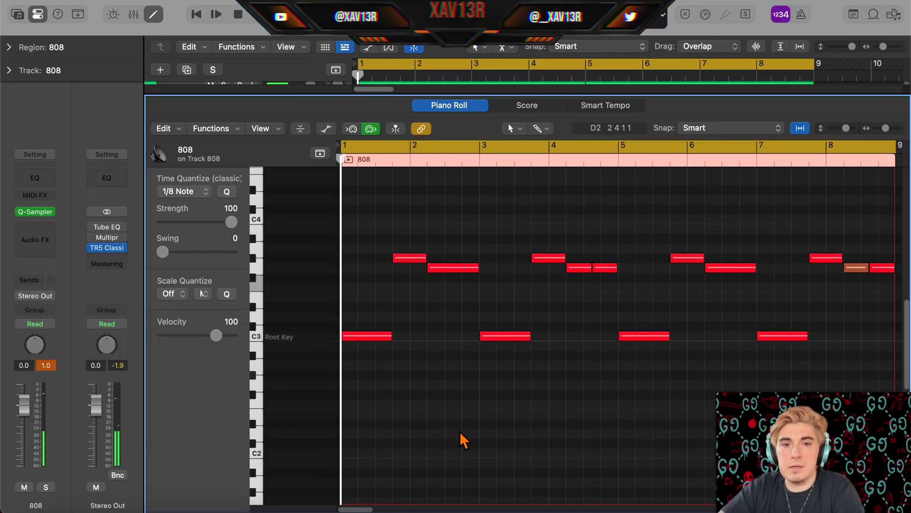
# Shorten the 808 note at the end of bar 1 and adjust the length of the note at 4 2.
pyautogui.scroll(-1, 462, 436)
pyautogui.moveTo(425, 258)
pyautogui.mouseDown()
pyautogui.moveTo(416, 270)
pyautogui.moveTo(423, 258)
pyautogui.mouseUp()
pyautogui.moveTo(592, 268); pyautogui.dragTo(588, 276)
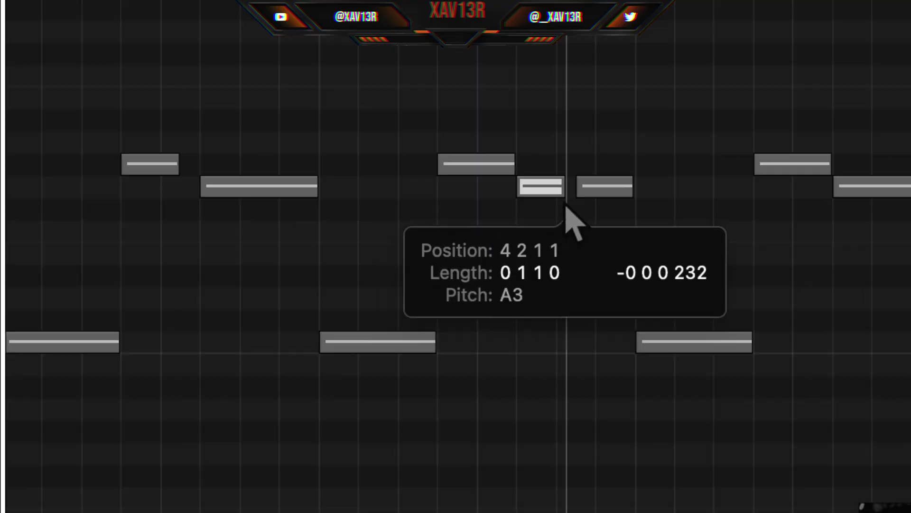
pyautogui.moveTo(565, 204); pyautogui.dragTo(577, 220)
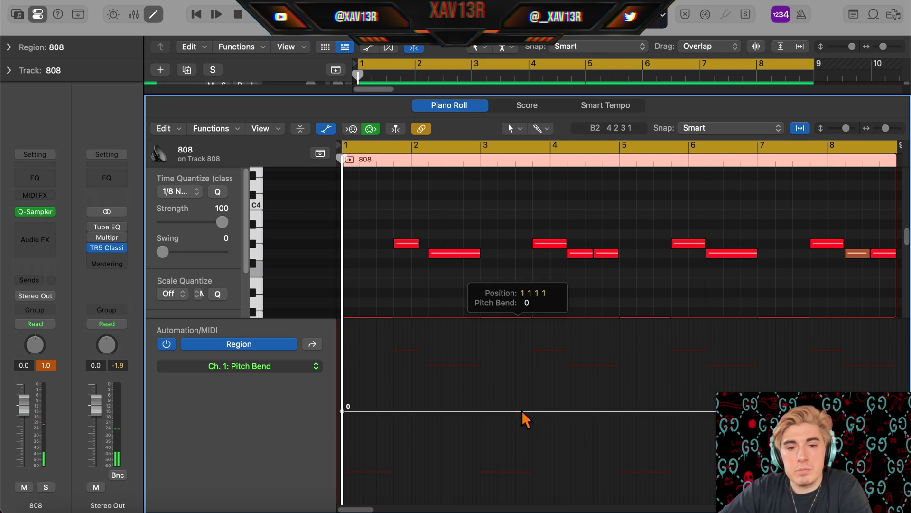
# Draw an 808 pitch bend from 0 near 4 3 down to -64 at the next note's start, returning to 0 there.
pyautogui.scroll(-1, 522, 412)
pyautogui.scroll(5, 564, 212)
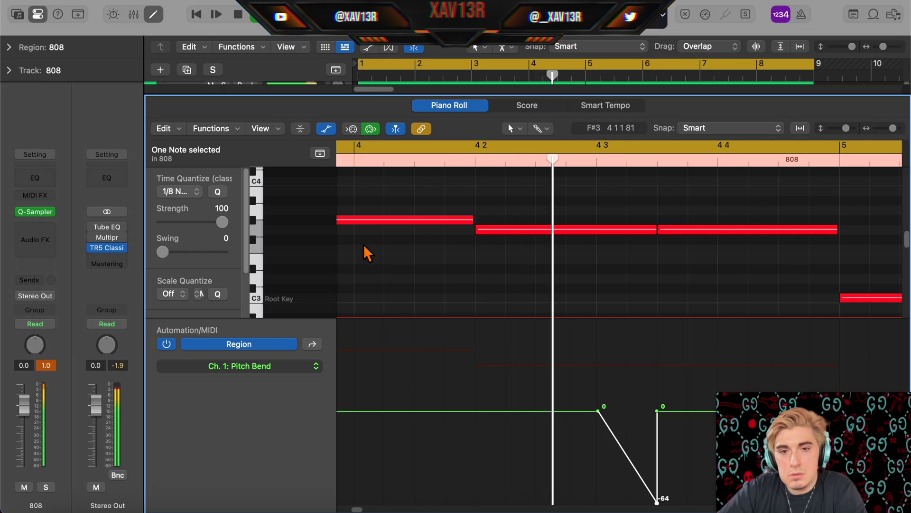
pyautogui.hscroll(2, 669, 247)
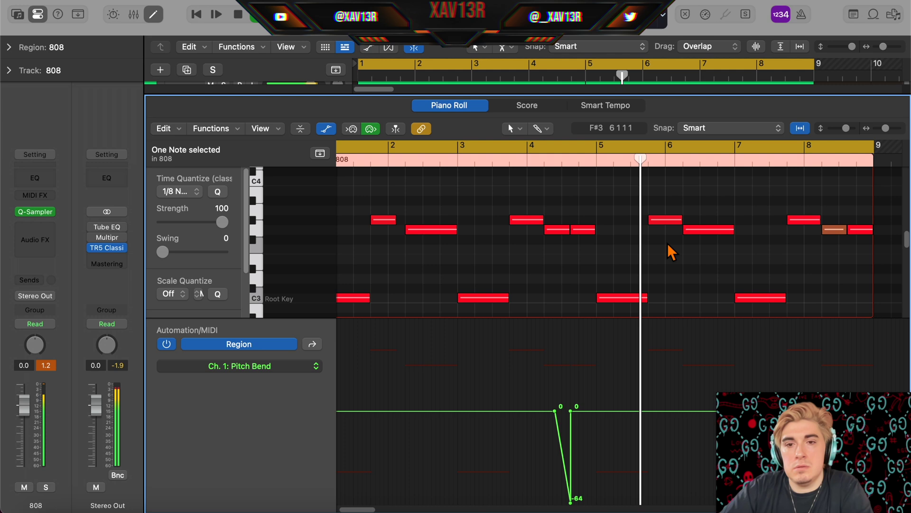
pyautogui.hscroll(2, 671, 251)
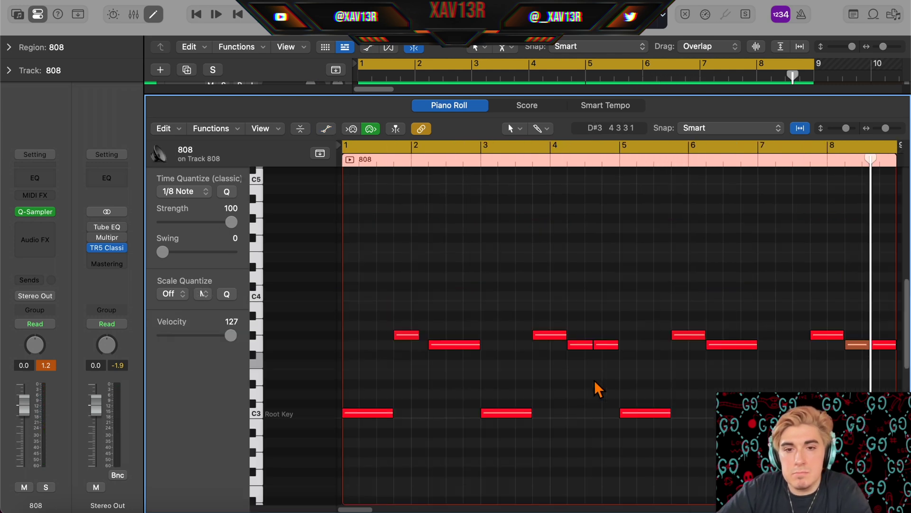
# Split the C3 notes at bars 3 and 7, and add a three-note 1/16 triplet roll on C4 at the end of bar 6.
pyautogui.scroll(-5, 583, 383)
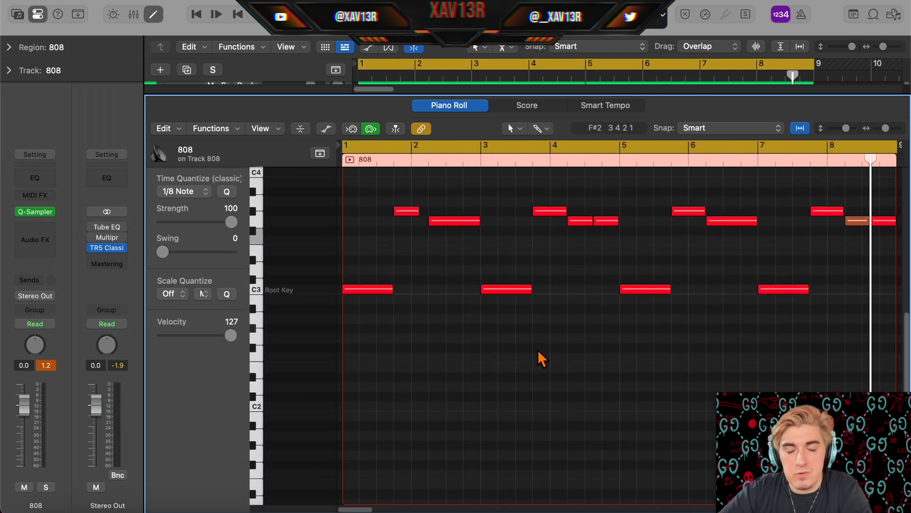
pyautogui.keyDown('super'); pyautogui.click(487, 326); pyautogui.keyUp('super')
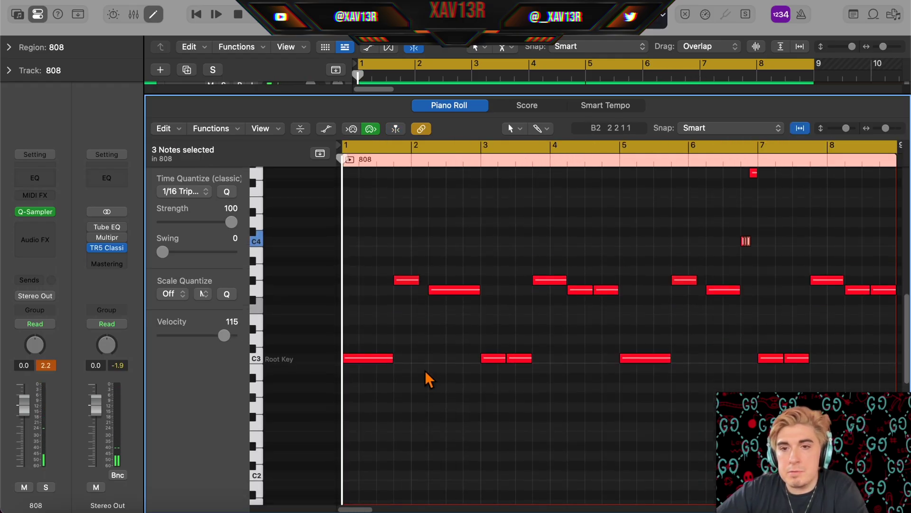
pyautogui.click(414, 394)
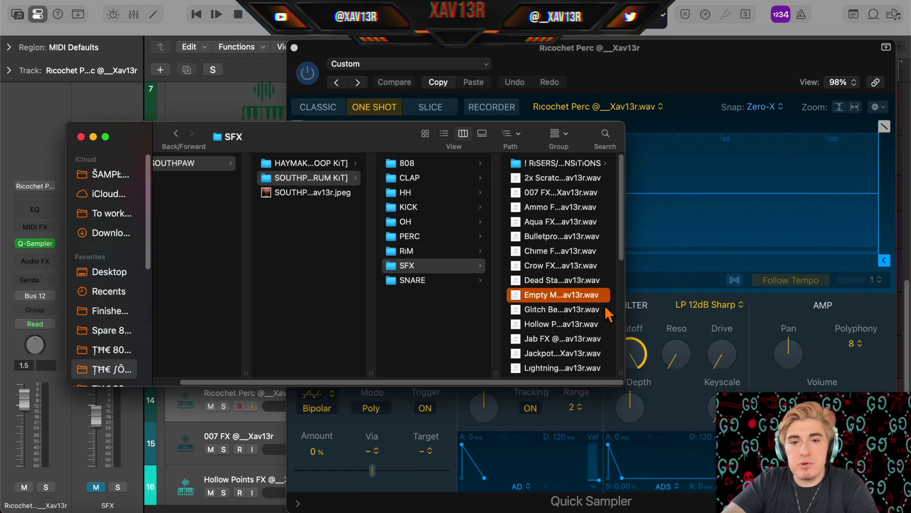
# Clear the Ricochet Perc pad in the SFX kit and replace the 007 FX pad's sample with Point Blank FX from the Southpaw SFX folder.
pyautogui.moveTo(375, 147); pyautogui.dragTo(403, 277)
pyautogui.moveTo(608, 427); pyautogui.dragTo(429, 204)
pyautogui.press('super+k')
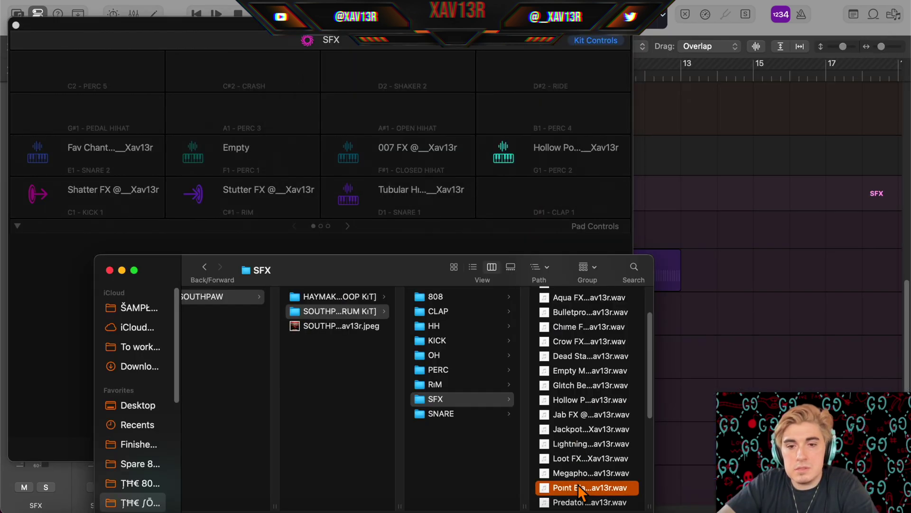
pyautogui.moveTo(577, 485); pyautogui.dragTo(398, 151)
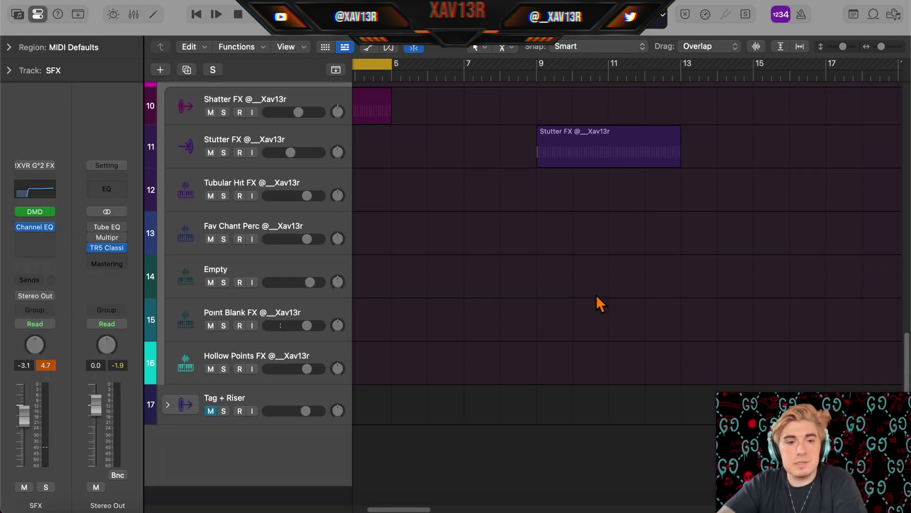
# Program patterns from bar 9 with a Point Blank FX hit on beat 4 of bar 10 and a Hollow Points FX hit on beat 4 of bar 12.
pyautogui.scroll(2, 584, 298)
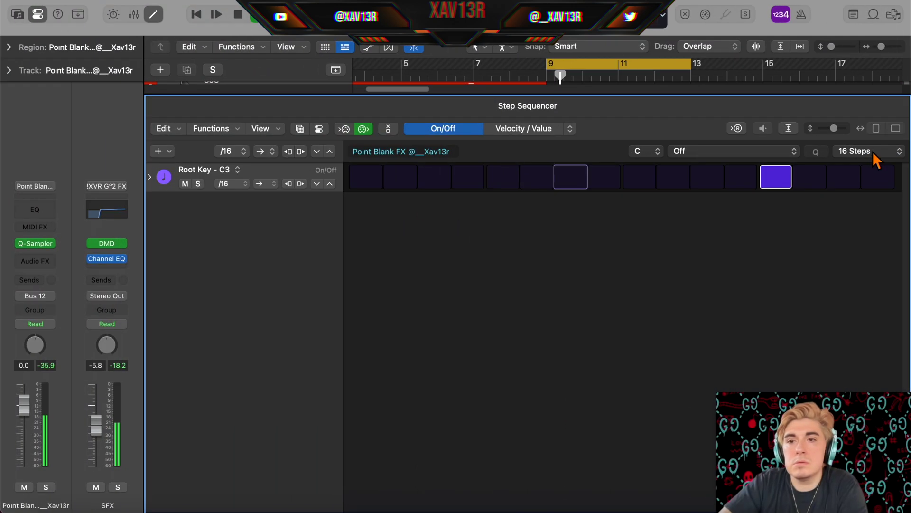
pyautogui.click(872, 152)
pyautogui.click(870, 178)
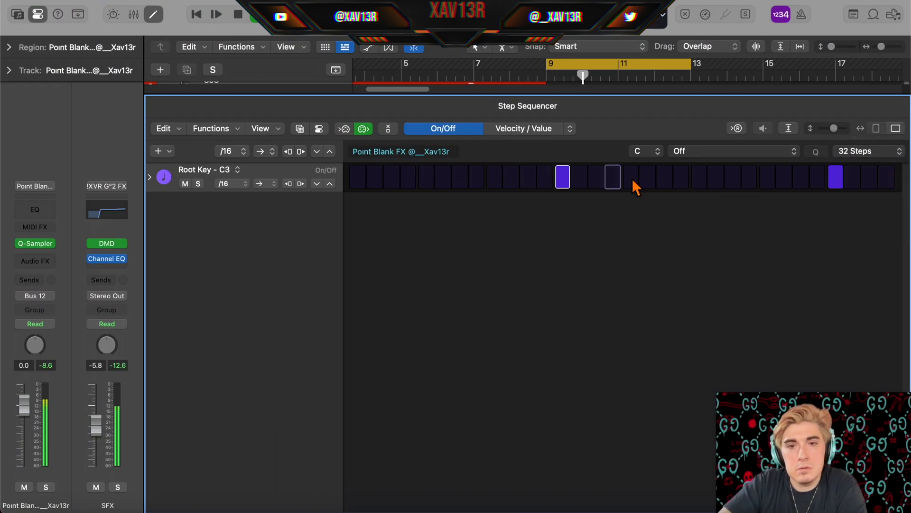
pyautogui.click(566, 185)
pyautogui.press('e')
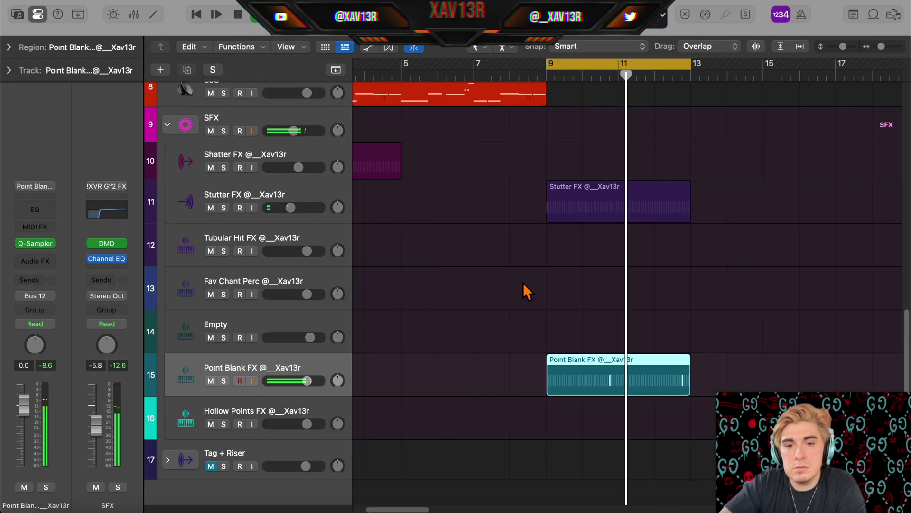
pyautogui.press('e')
pyautogui.click(872, 152)
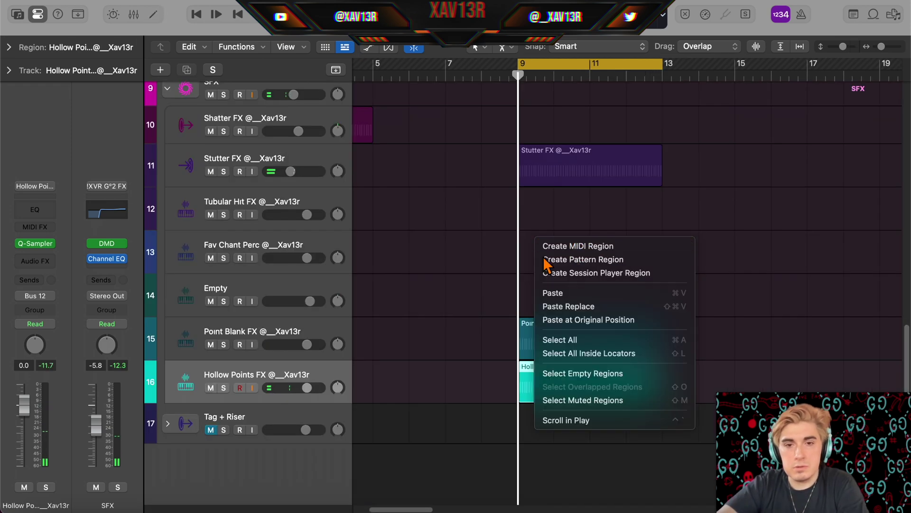
# Create a 32-step Fav Chant Perc pattern region at bar 9 with a hit on step 5.
pyautogui.click(536, 257)
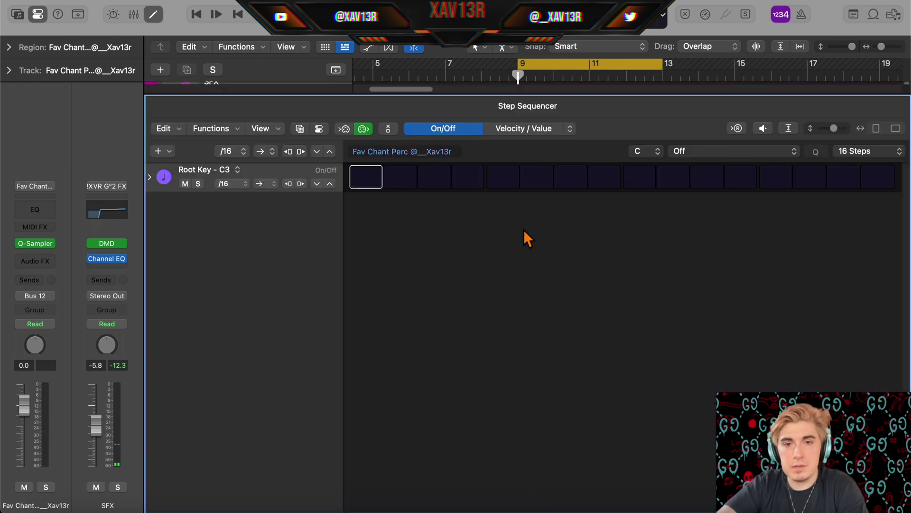
pyautogui.click(889, 159)
pyautogui.click(889, 189)
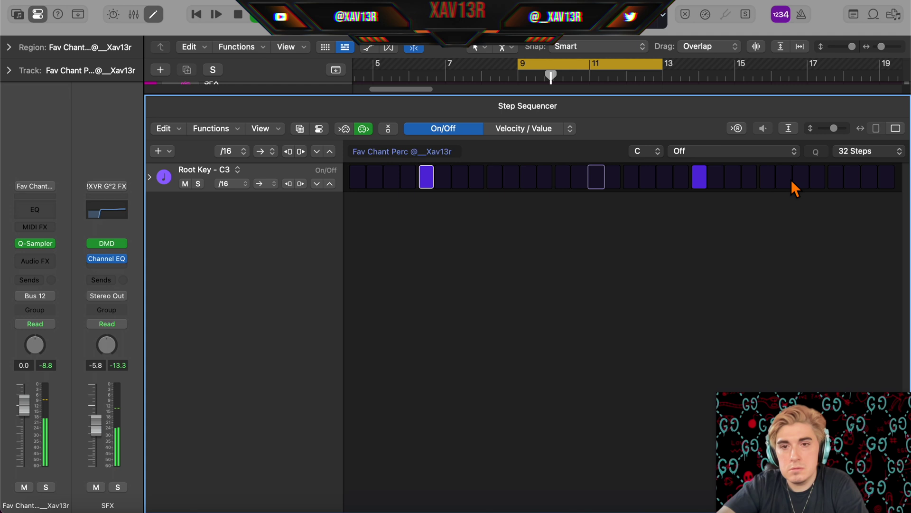
pyautogui.press('e')
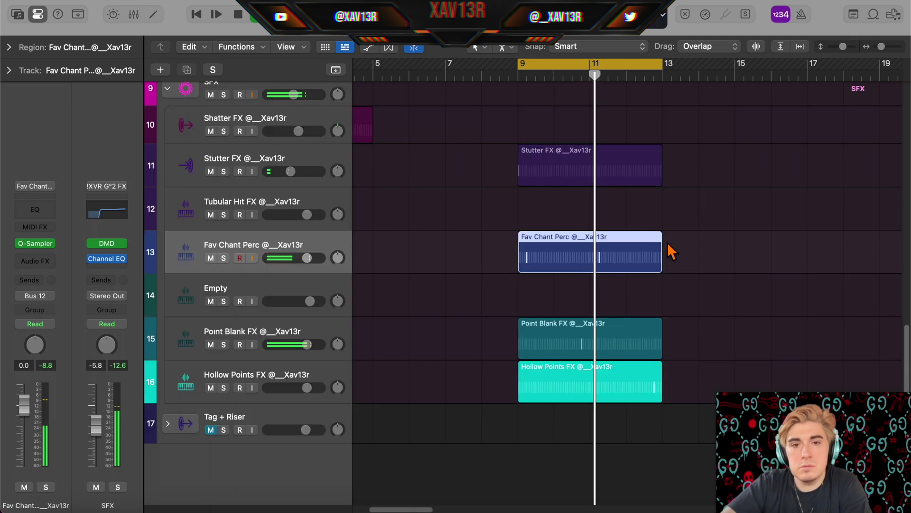
# Repeat the Fav Chant Perc region up to bar 17, and repeat the Point Blank FX and Hollow Points FX regions.
pyautogui.press('super+r')
pyautogui.moveTo(682, 227); pyautogui.dragTo(596, 260)
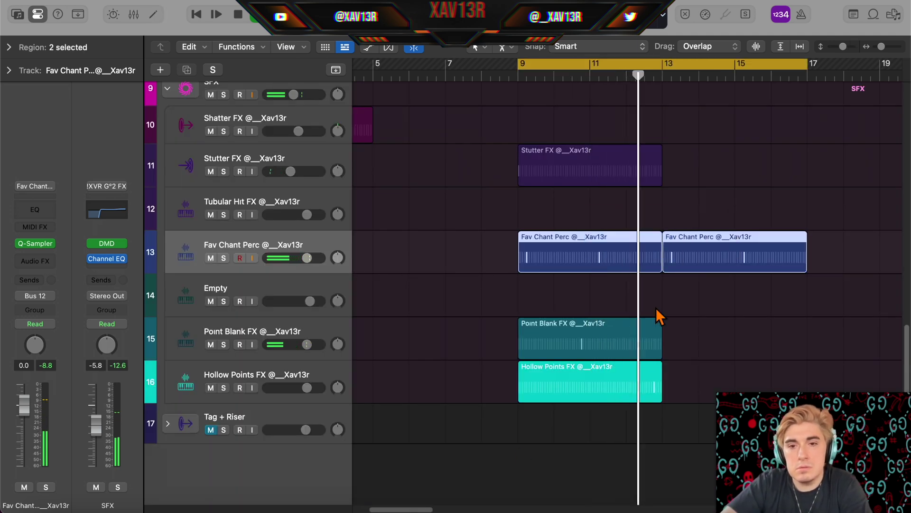
pyautogui.moveTo(654, 315); pyautogui.dragTo(663, 369)
pyautogui.press('super+r')
# Create a MIDI region on the 808 track at bar 9 and extend it to bar 13.
pyautogui.scroll(10, 544, 376)
pyautogui.rightClick(540, 385)
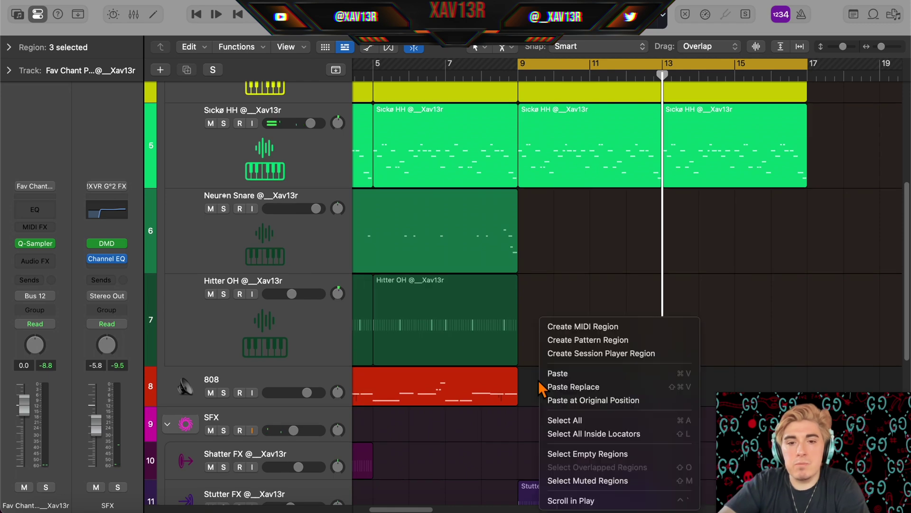
pyautogui.click(598, 327)
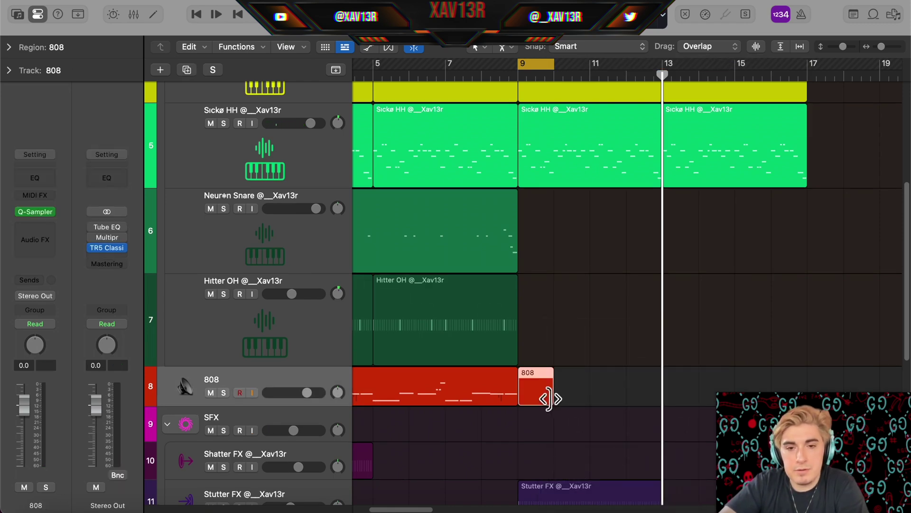
pyautogui.moveTo(550, 399); pyautogui.dragTo(667, 396)
# Write five 808 notes: C5 at bars 9 and 11, G#4 at 9 4 and 11 4, and G4 at 12 2.
pyautogui.click(529, 315)
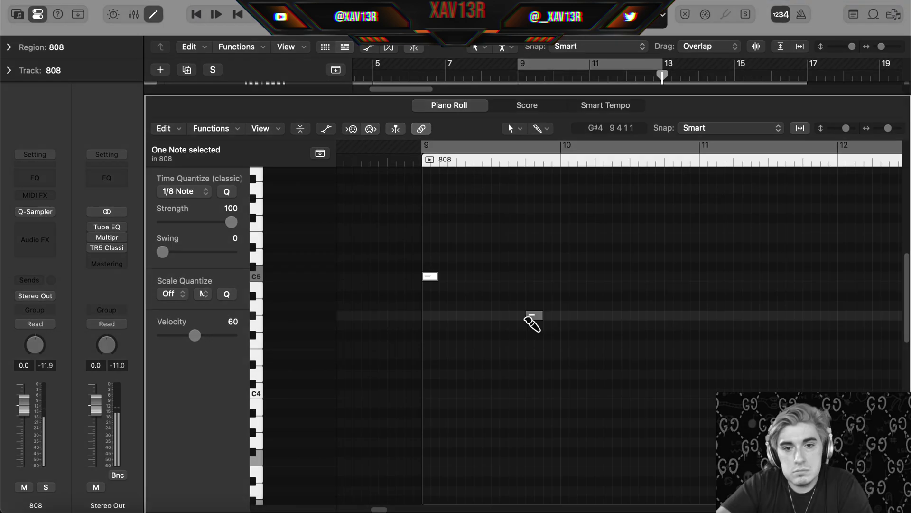
pyautogui.hscroll(4, 535, 320)
pyautogui.click(540, 276)
pyautogui.moveTo(645, 325); pyautogui.dragTo(646, 315)
pyautogui.click(712, 326)
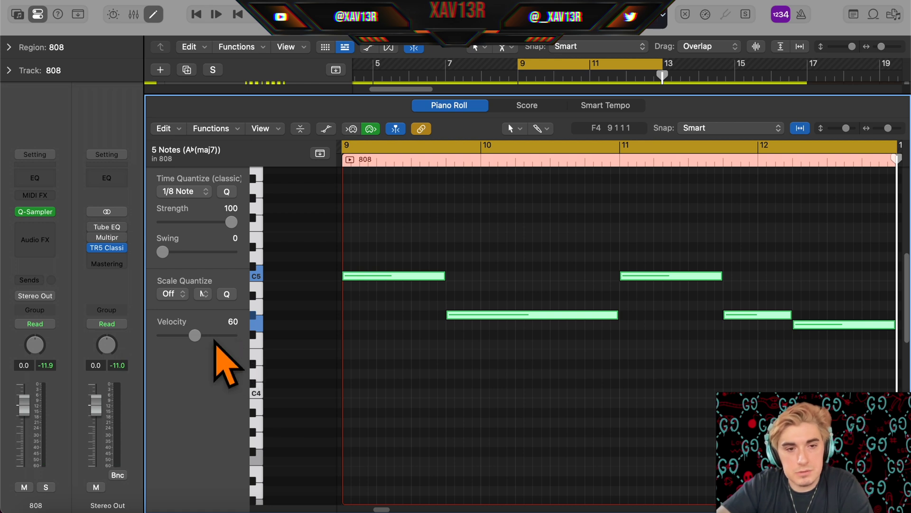
# Set the five 808 notes to velocity 127, move them down two octaves, and shorten both C3 notes.
pyautogui.moveTo(214, 338); pyautogui.dragTo(721, 397)
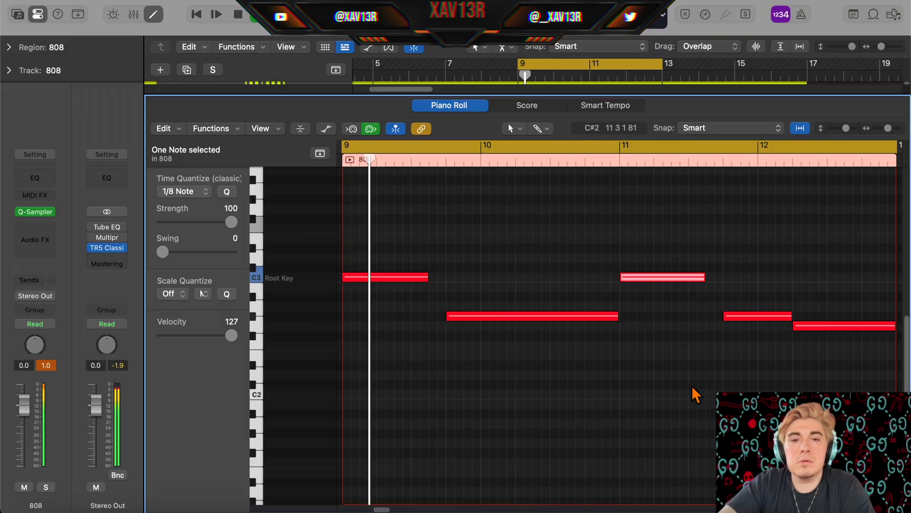
pyautogui.click(625, 399)
pyautogui.scroll(1, 624, 399)
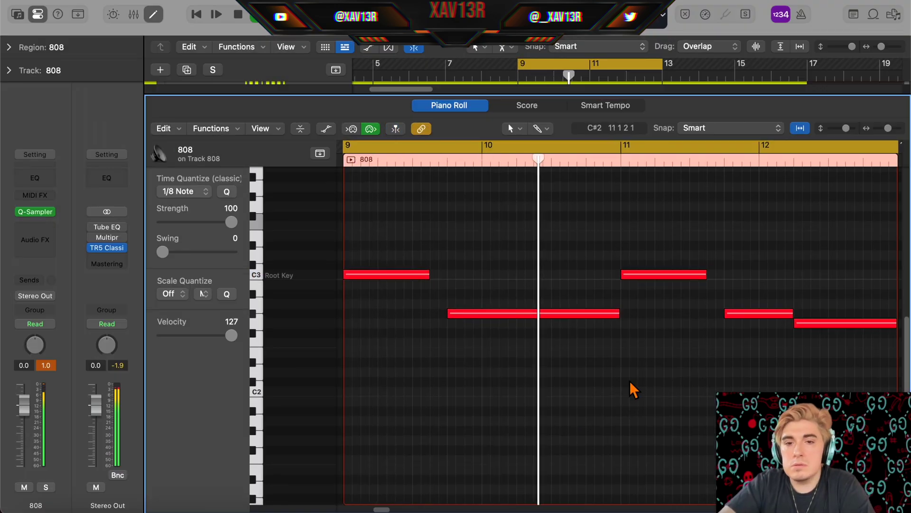
# Raise the last 808 note, at 12 2, by one octave.
pyautogui.click(836, 324)
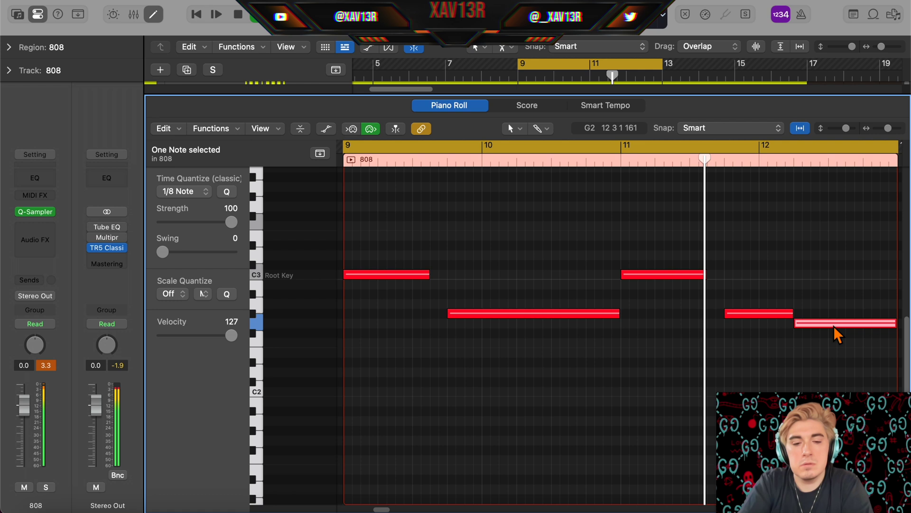
pyautogui.hotkey('shift', 'alt', 'Up')
pyautogui.click(830, 282)
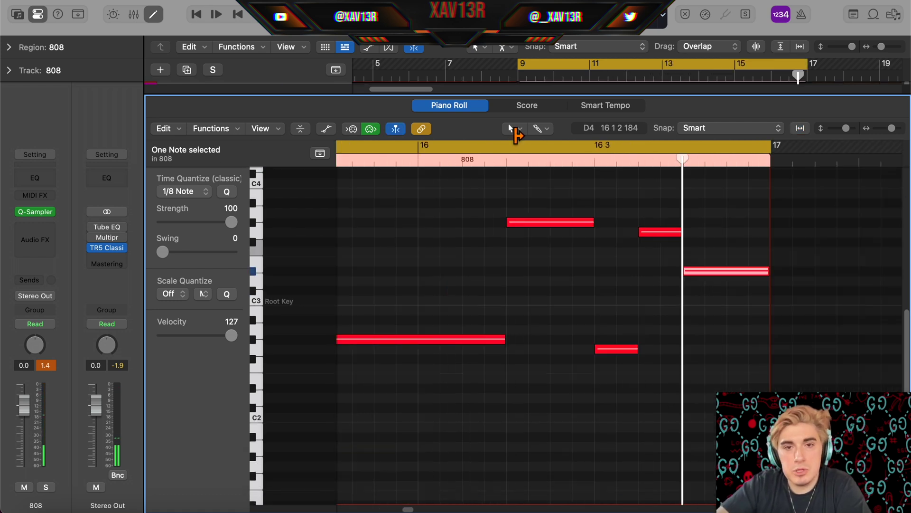
# Divide the D#3 note at 16 4 into a roll with varied velocities, ending on a D3 note.
pyautogui.click(515, 129)
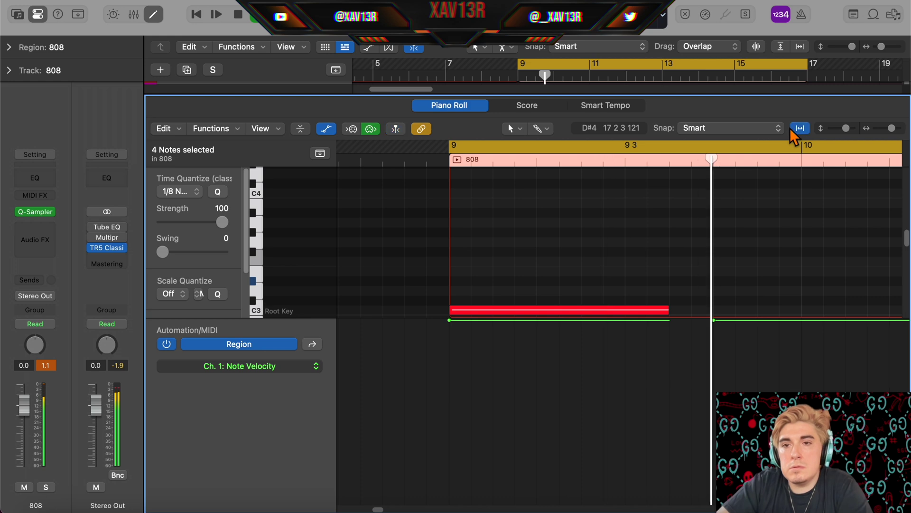
pyautogui.click(801, 128)
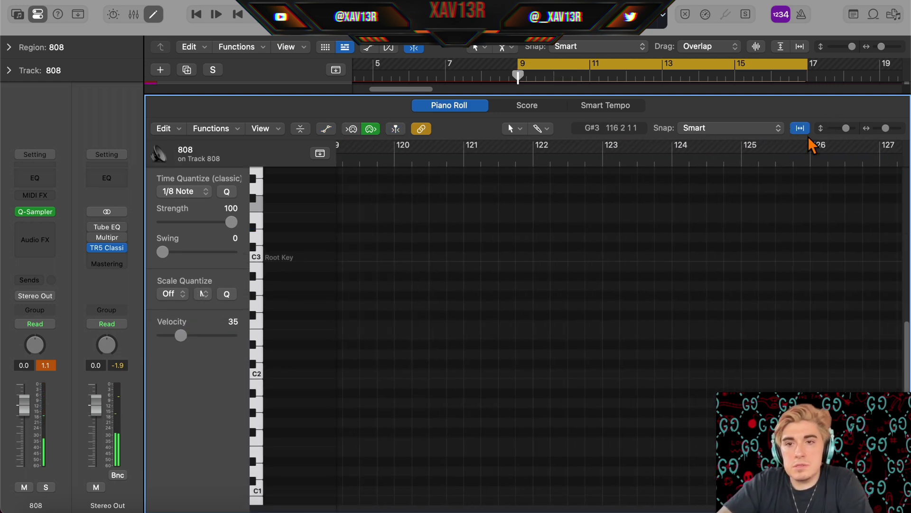
pyautogui.click(802, 131)
pyautogui.click(801, 130)
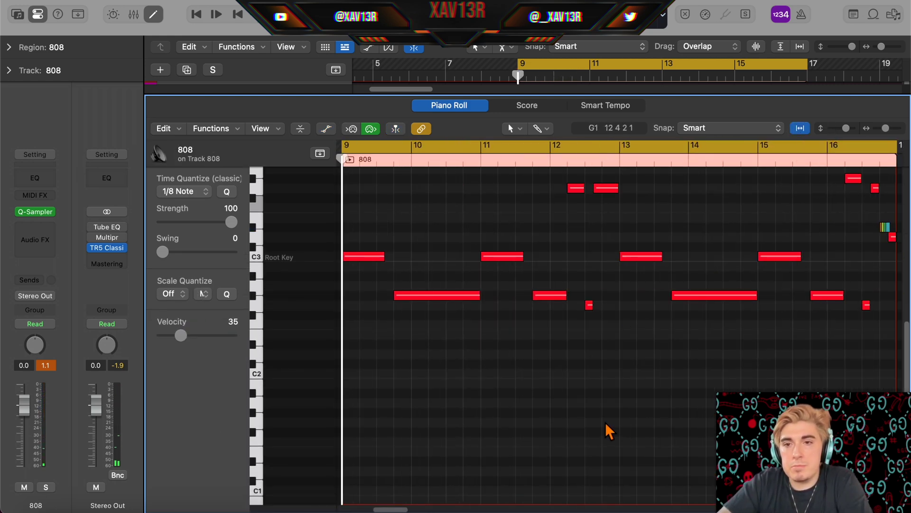